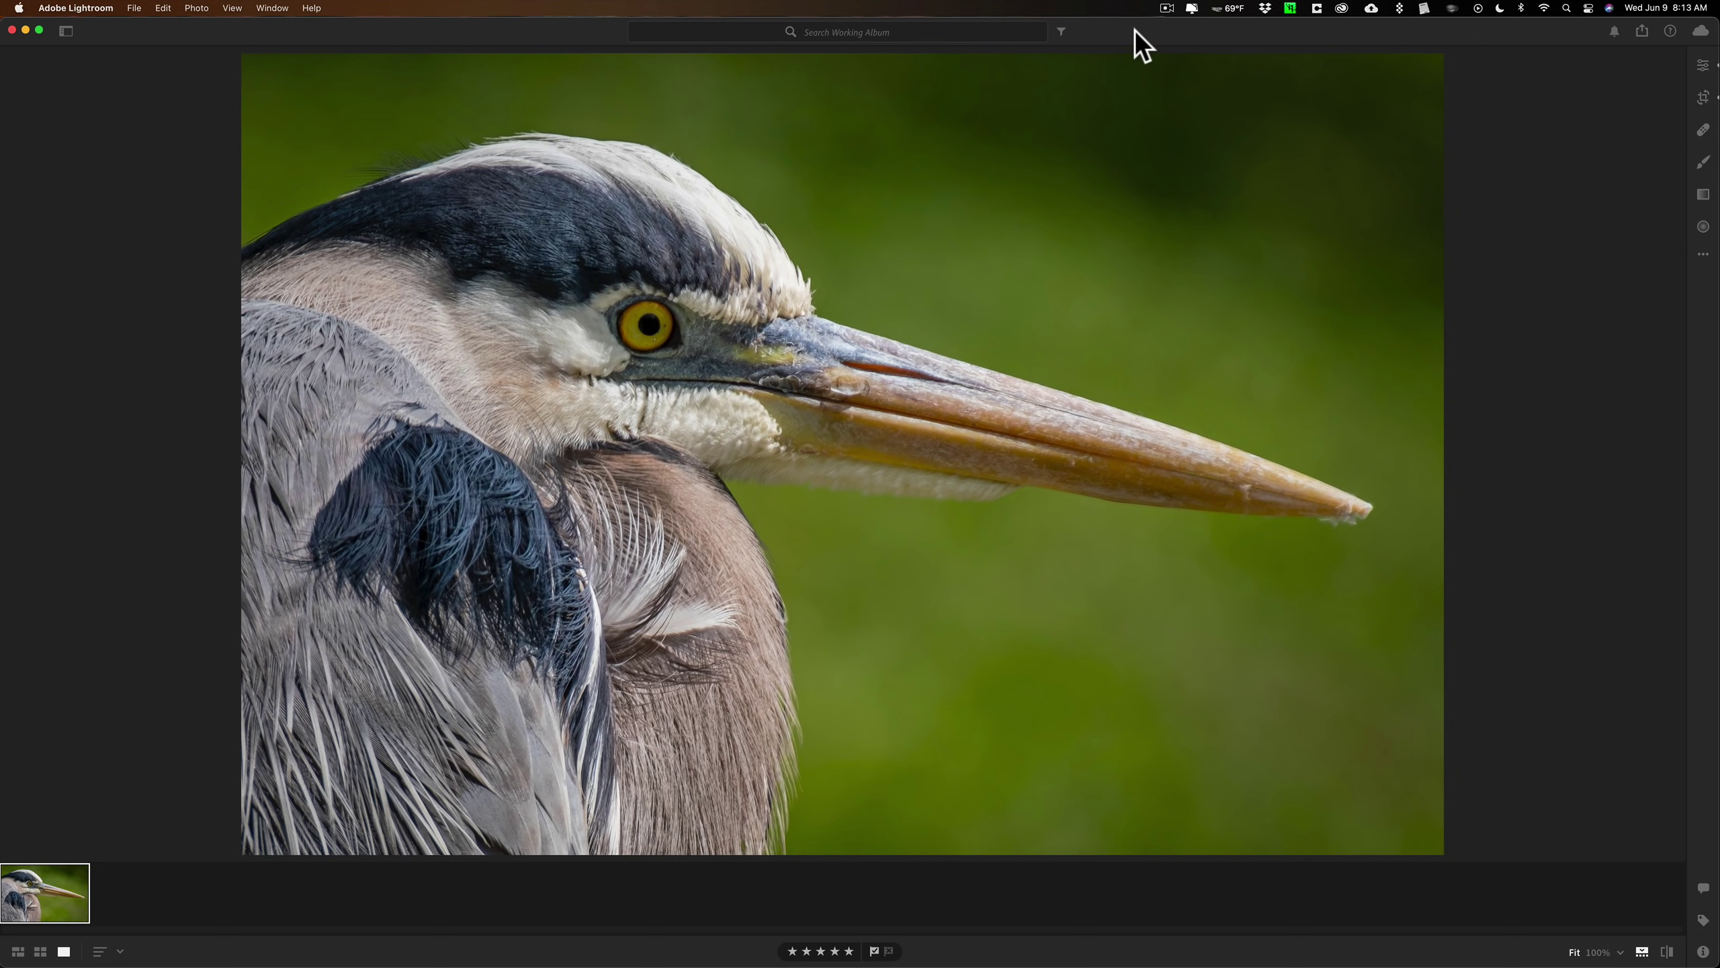
pyautogui.click(1705, 66)
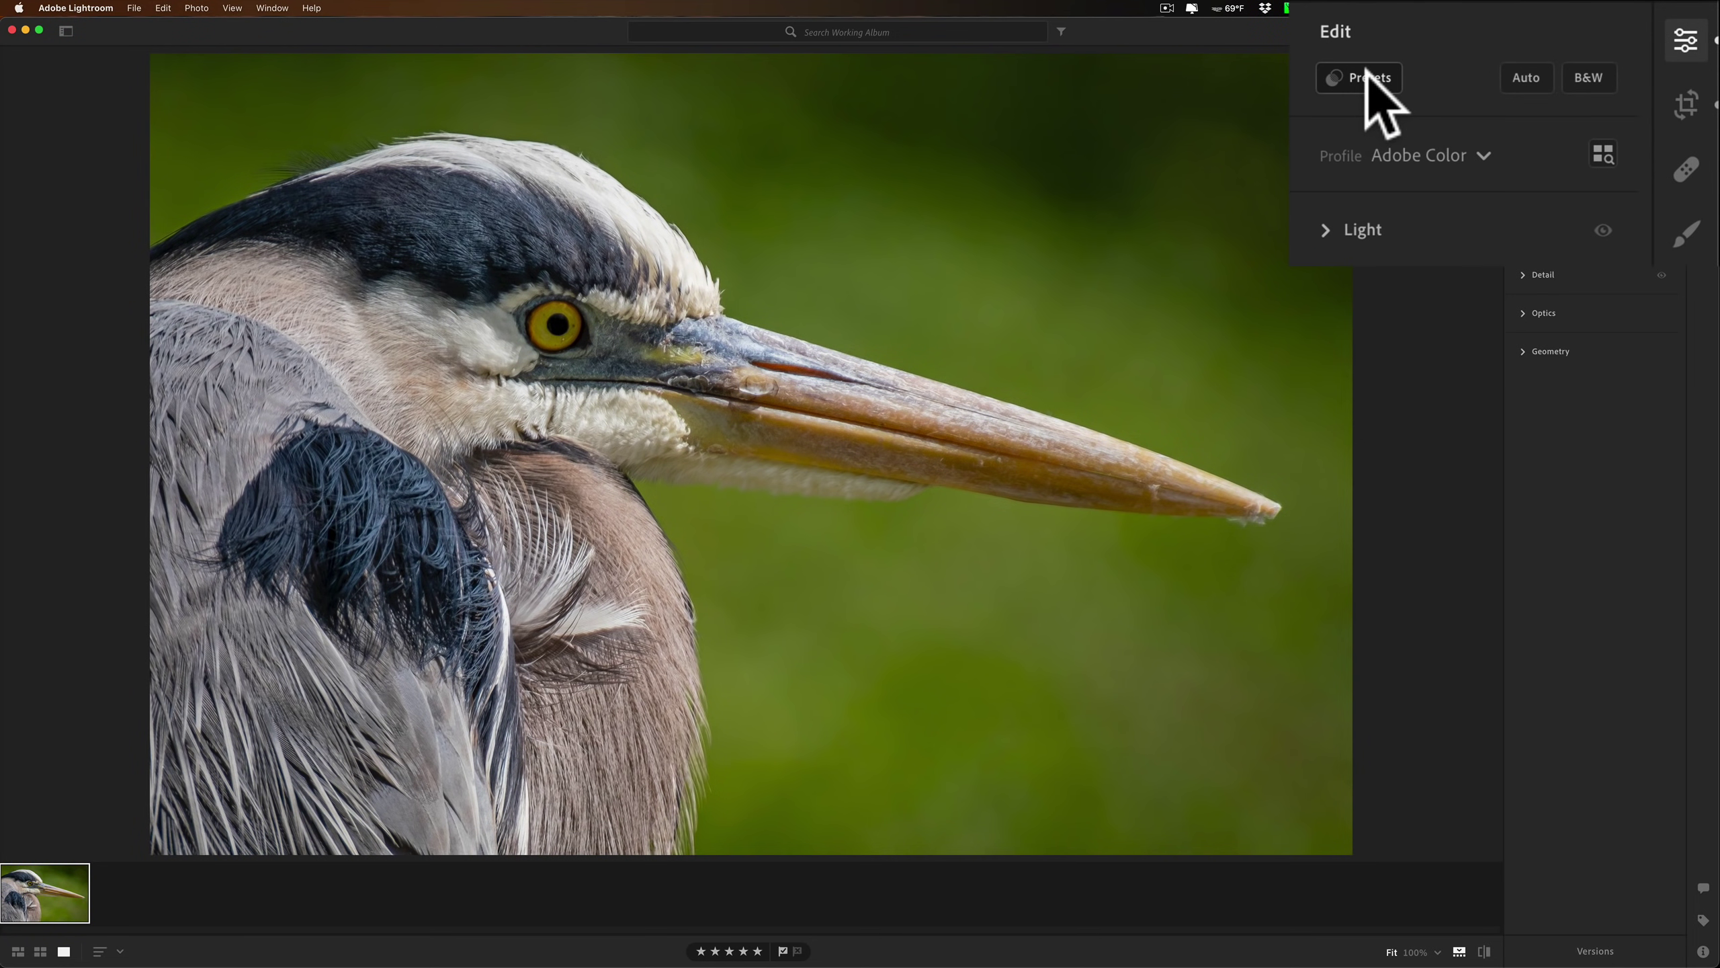
pyautogui.click(1543, 84)
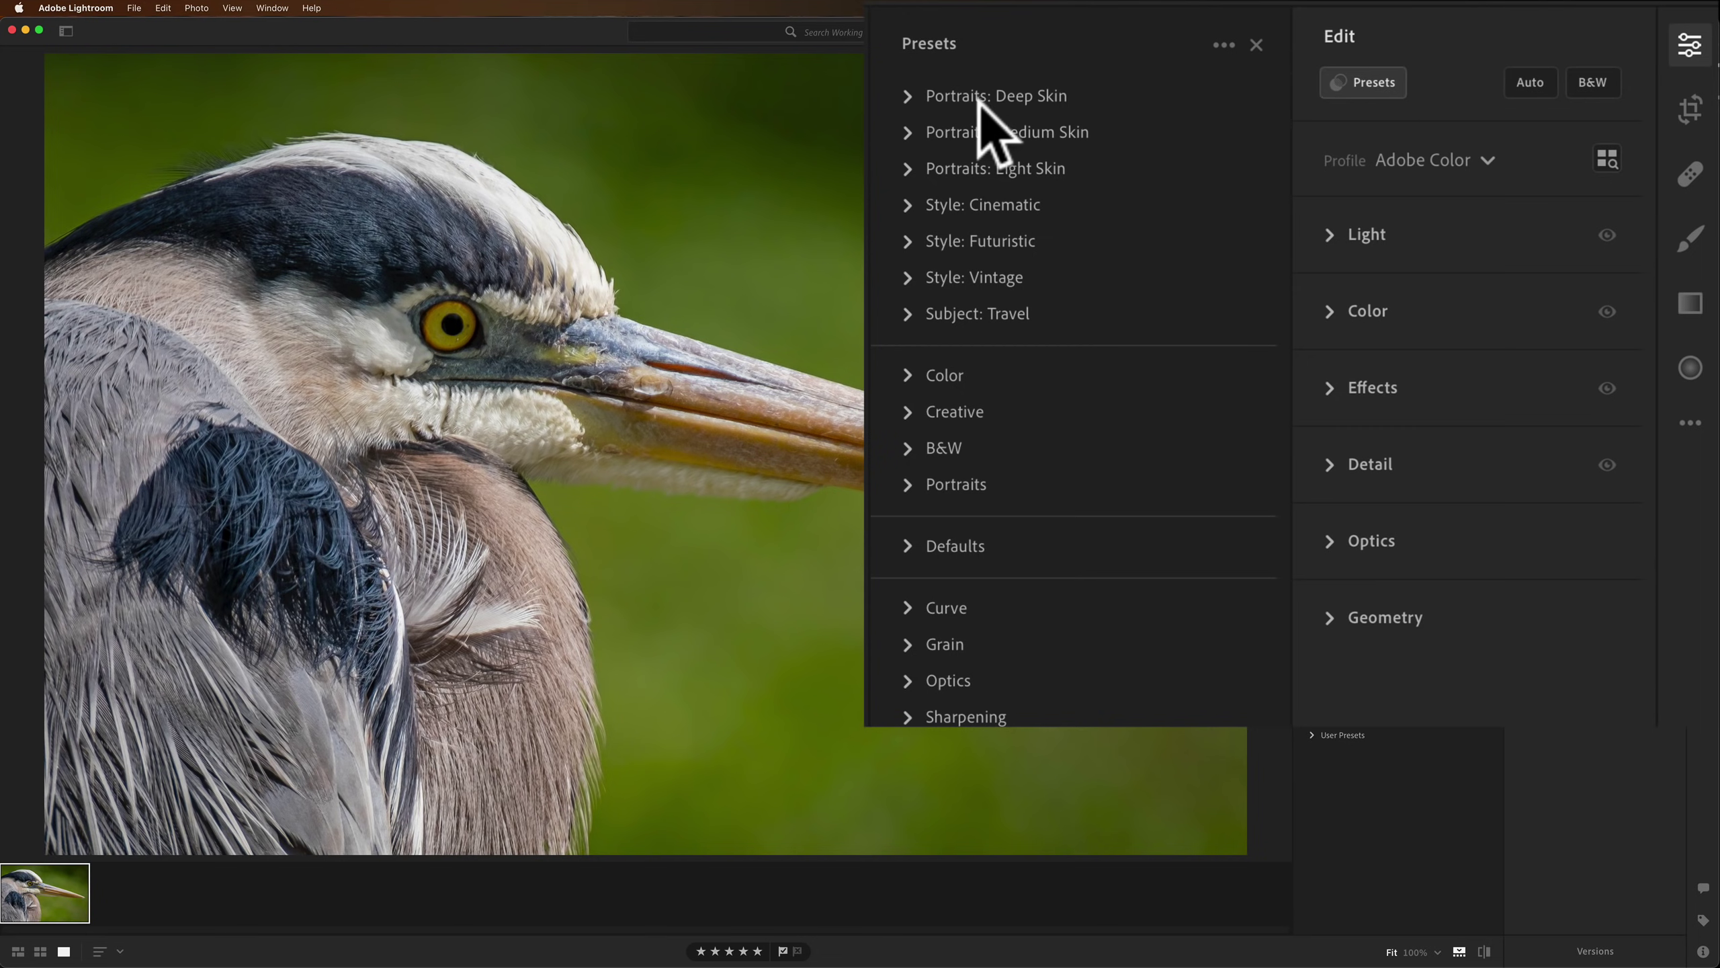
pyautogui.click(908, 204)
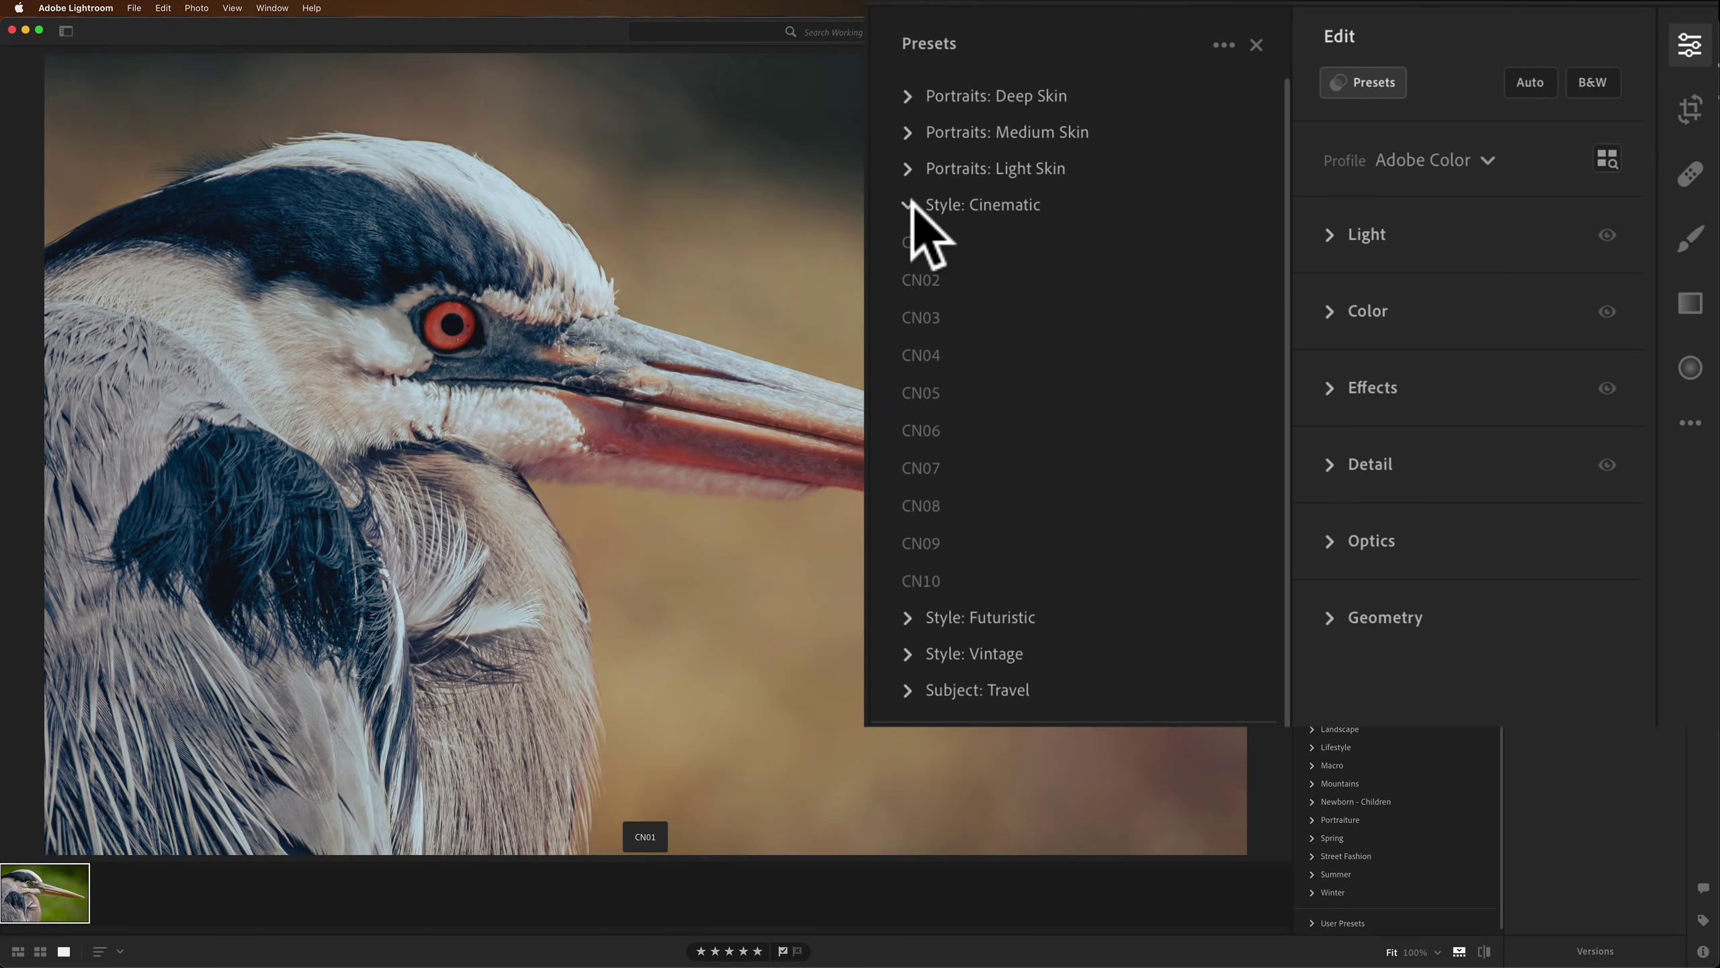
pyautogui.click(910, 204)
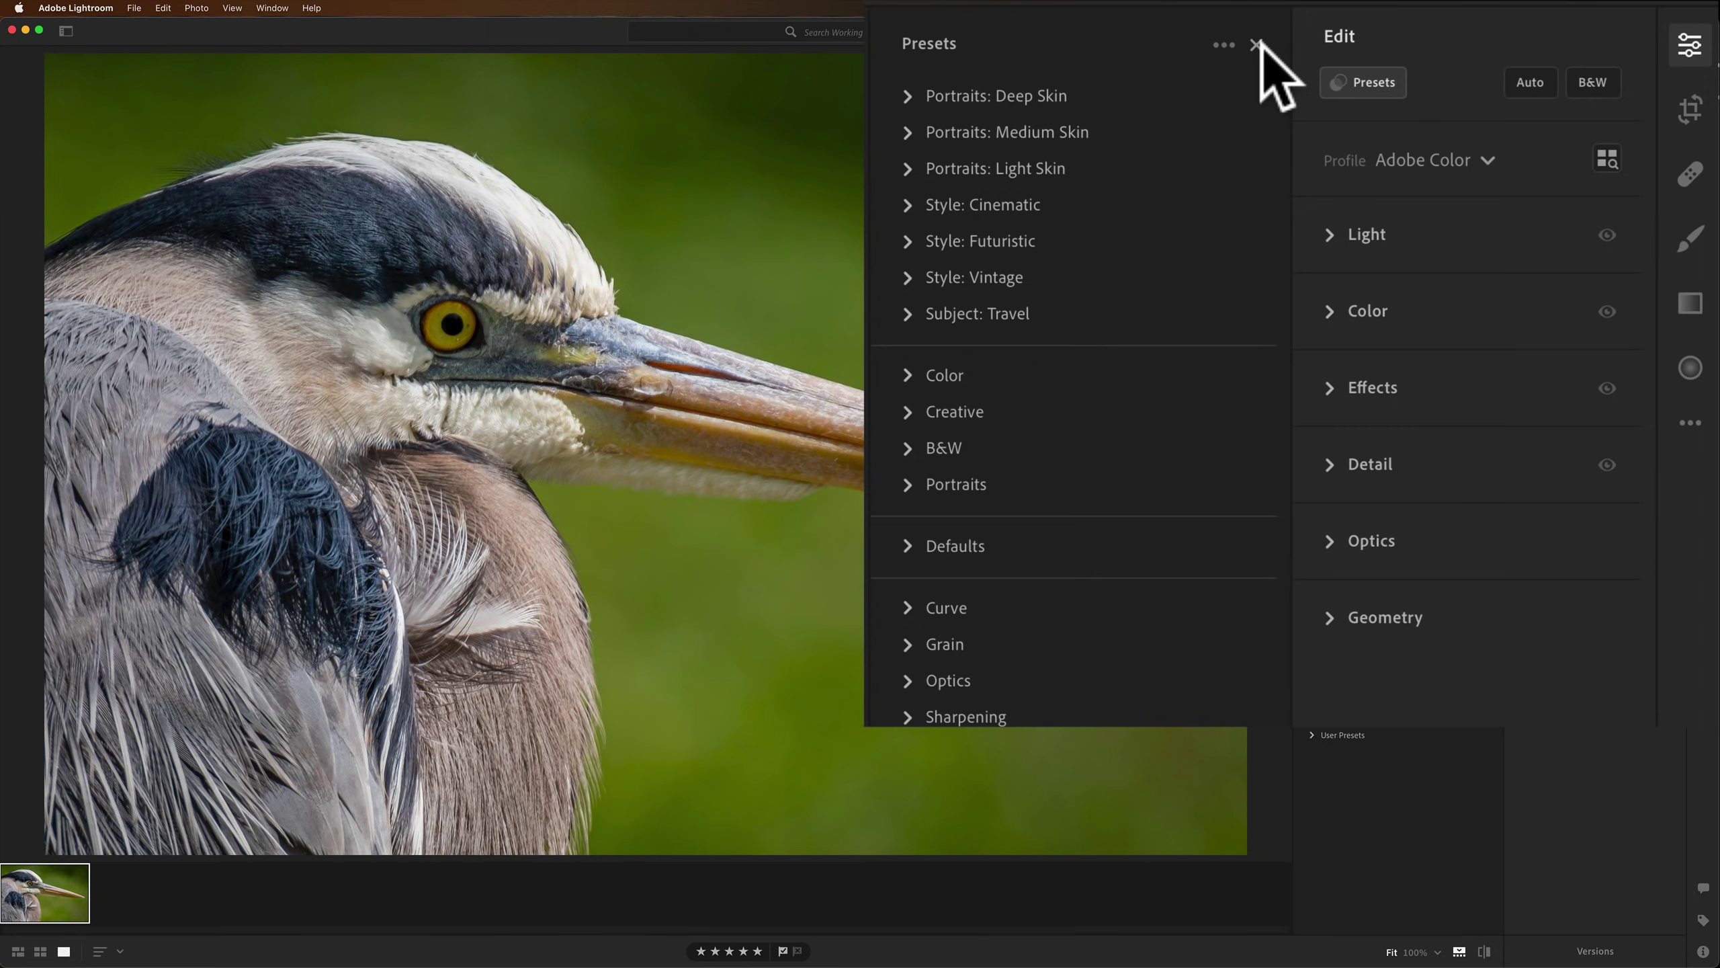
pyautogui.click(1551, 83)
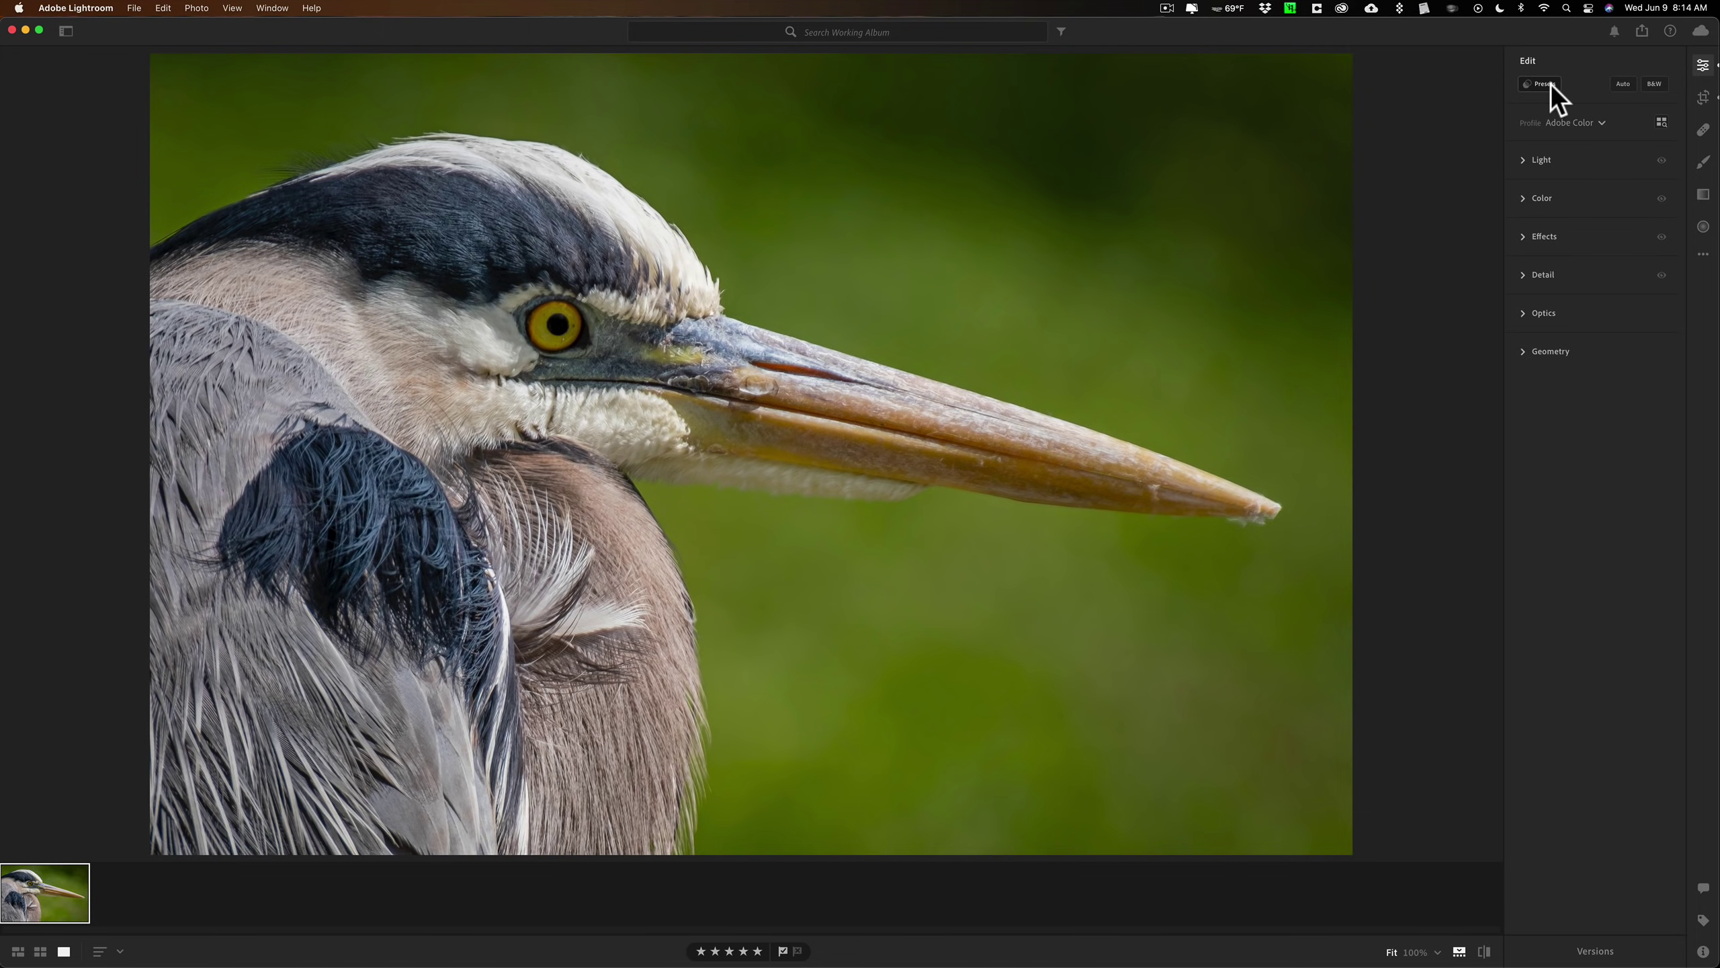
# Open Share & Invite for Working Album and let invitees contribute and edit.
pyautogui.click(125, 119)
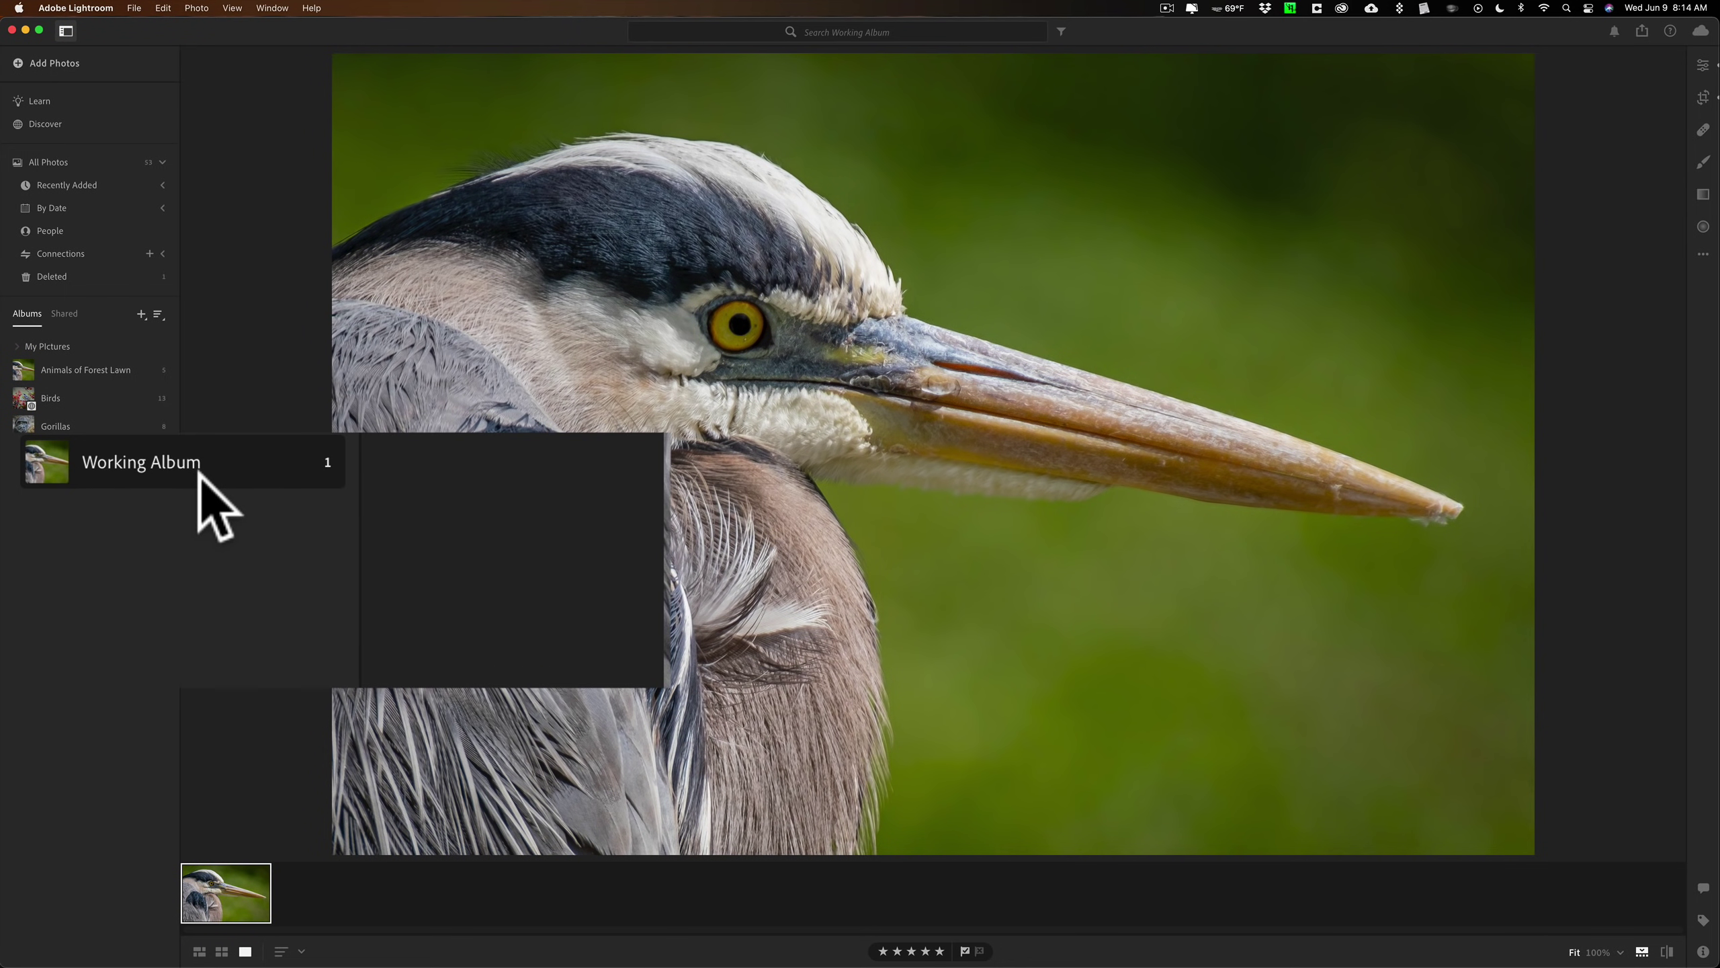
pyautogui.rightClick(247, 453)
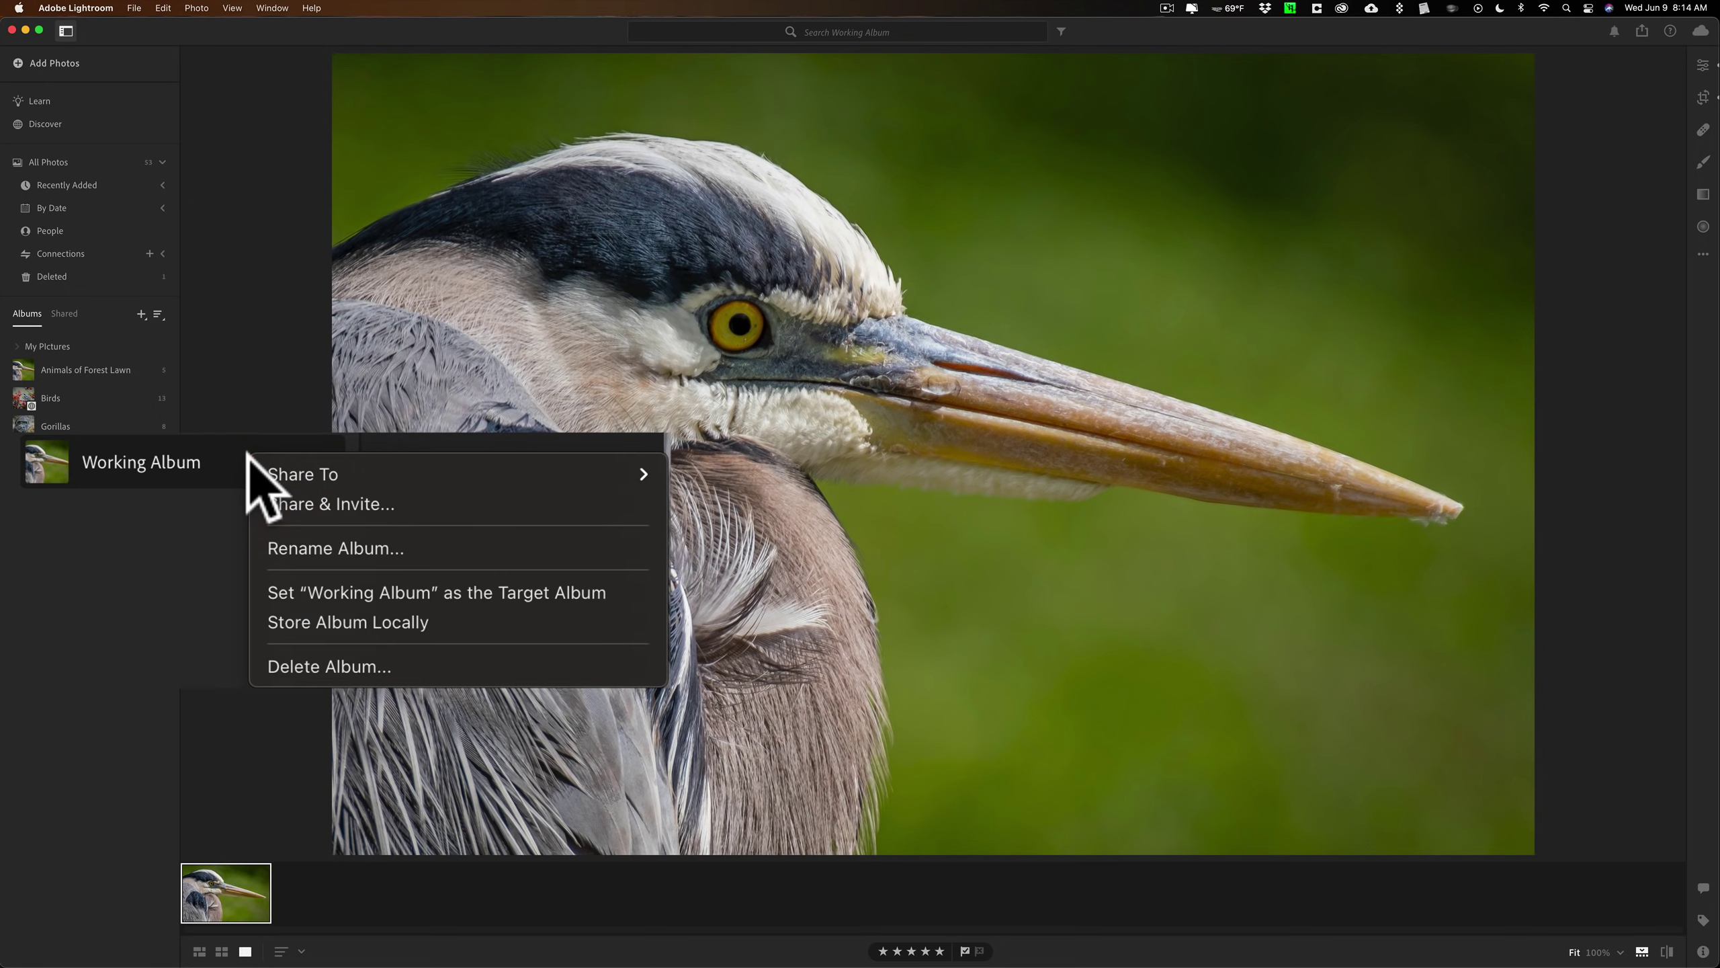
pyautogui.click(149, 531)
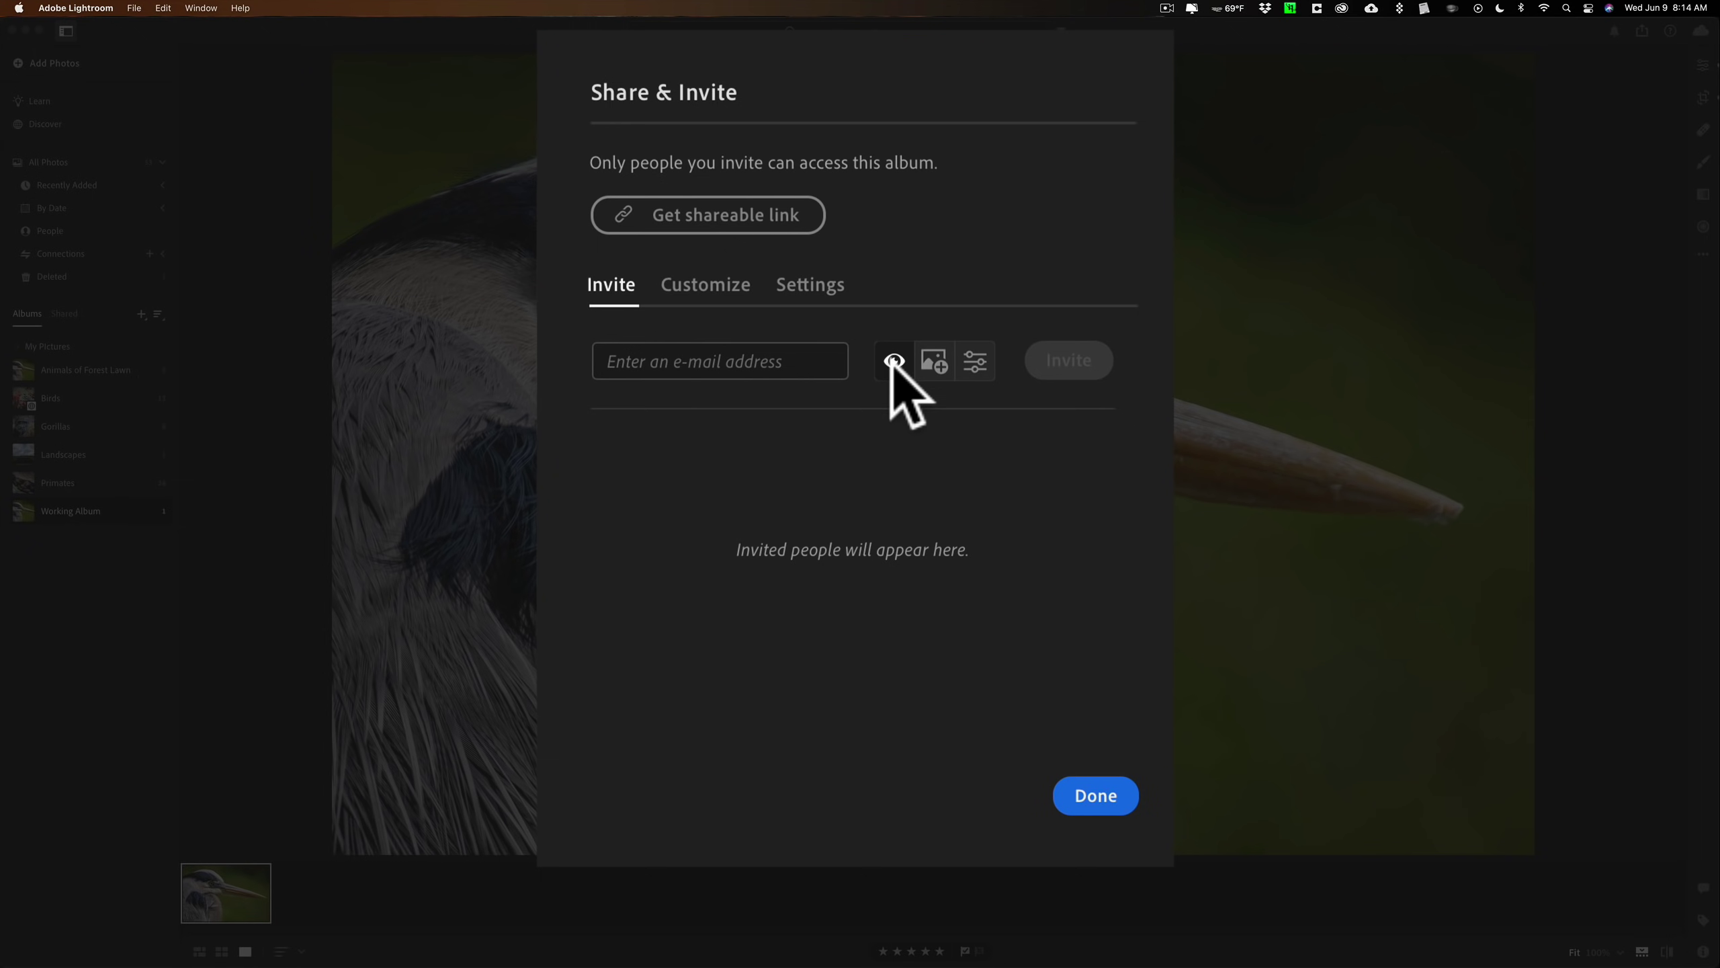
pyautogui.click(938, 362)
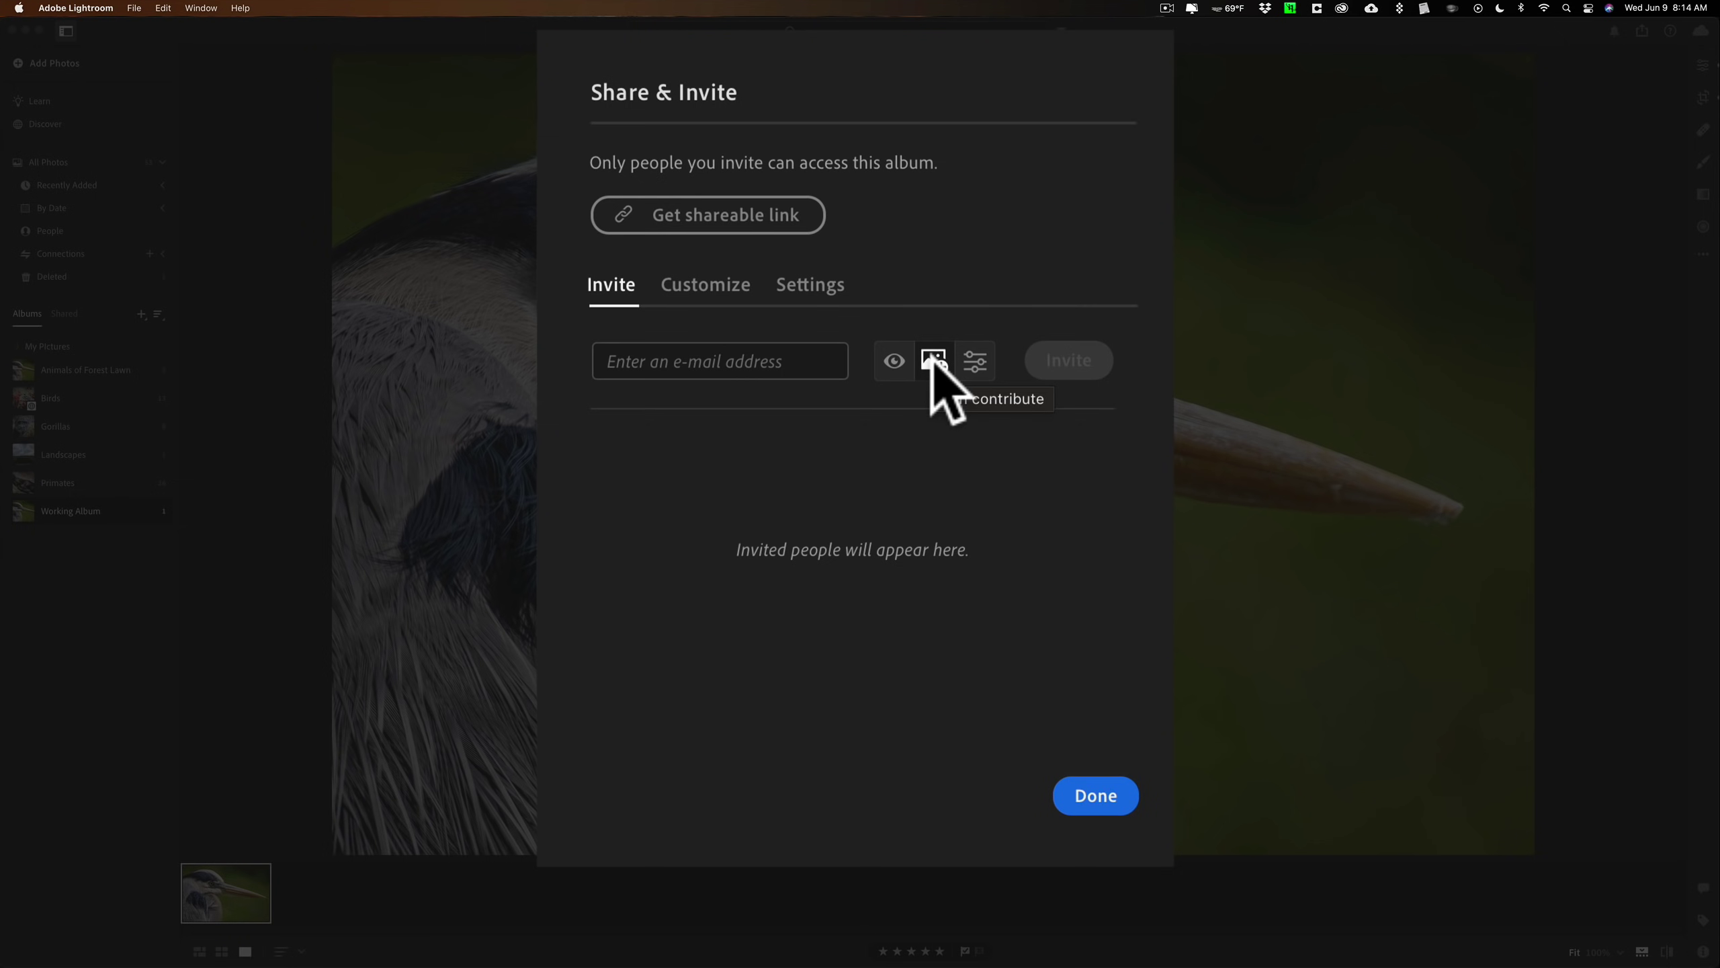
pyautogui.click(972, 359)
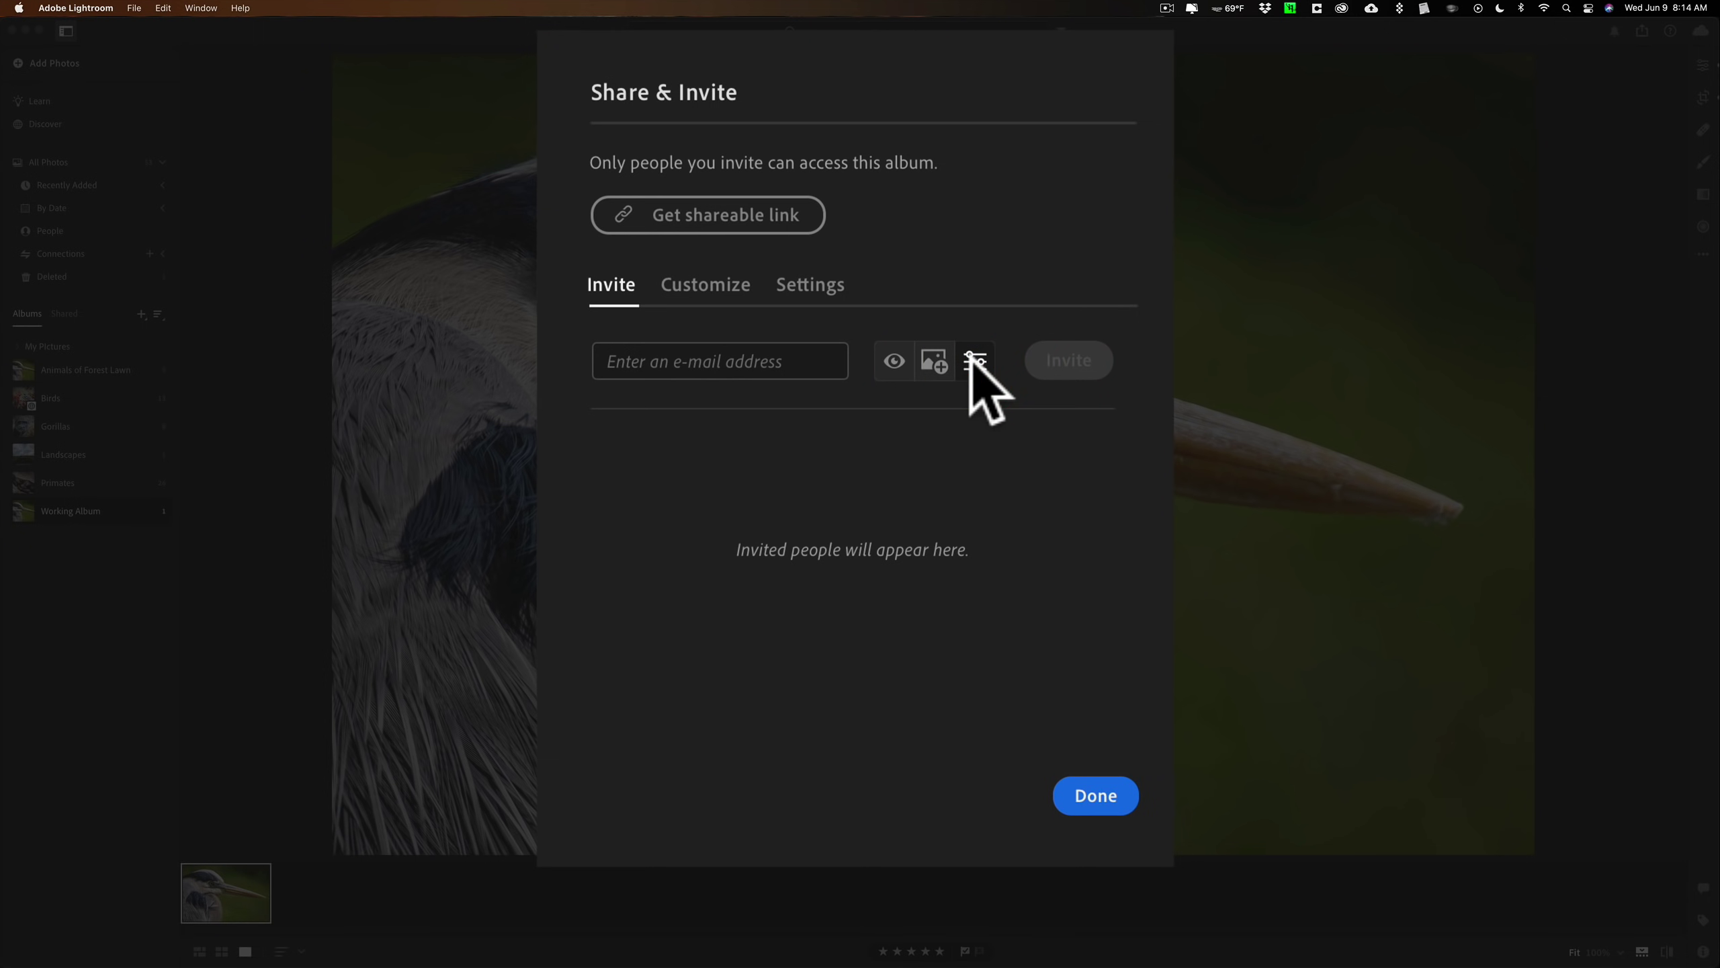
# Review the Customize tab (Photo Grid theme, Dark appearance) and the Settings tab, then close sharing with Done.
pyautogui.click(705, 287)
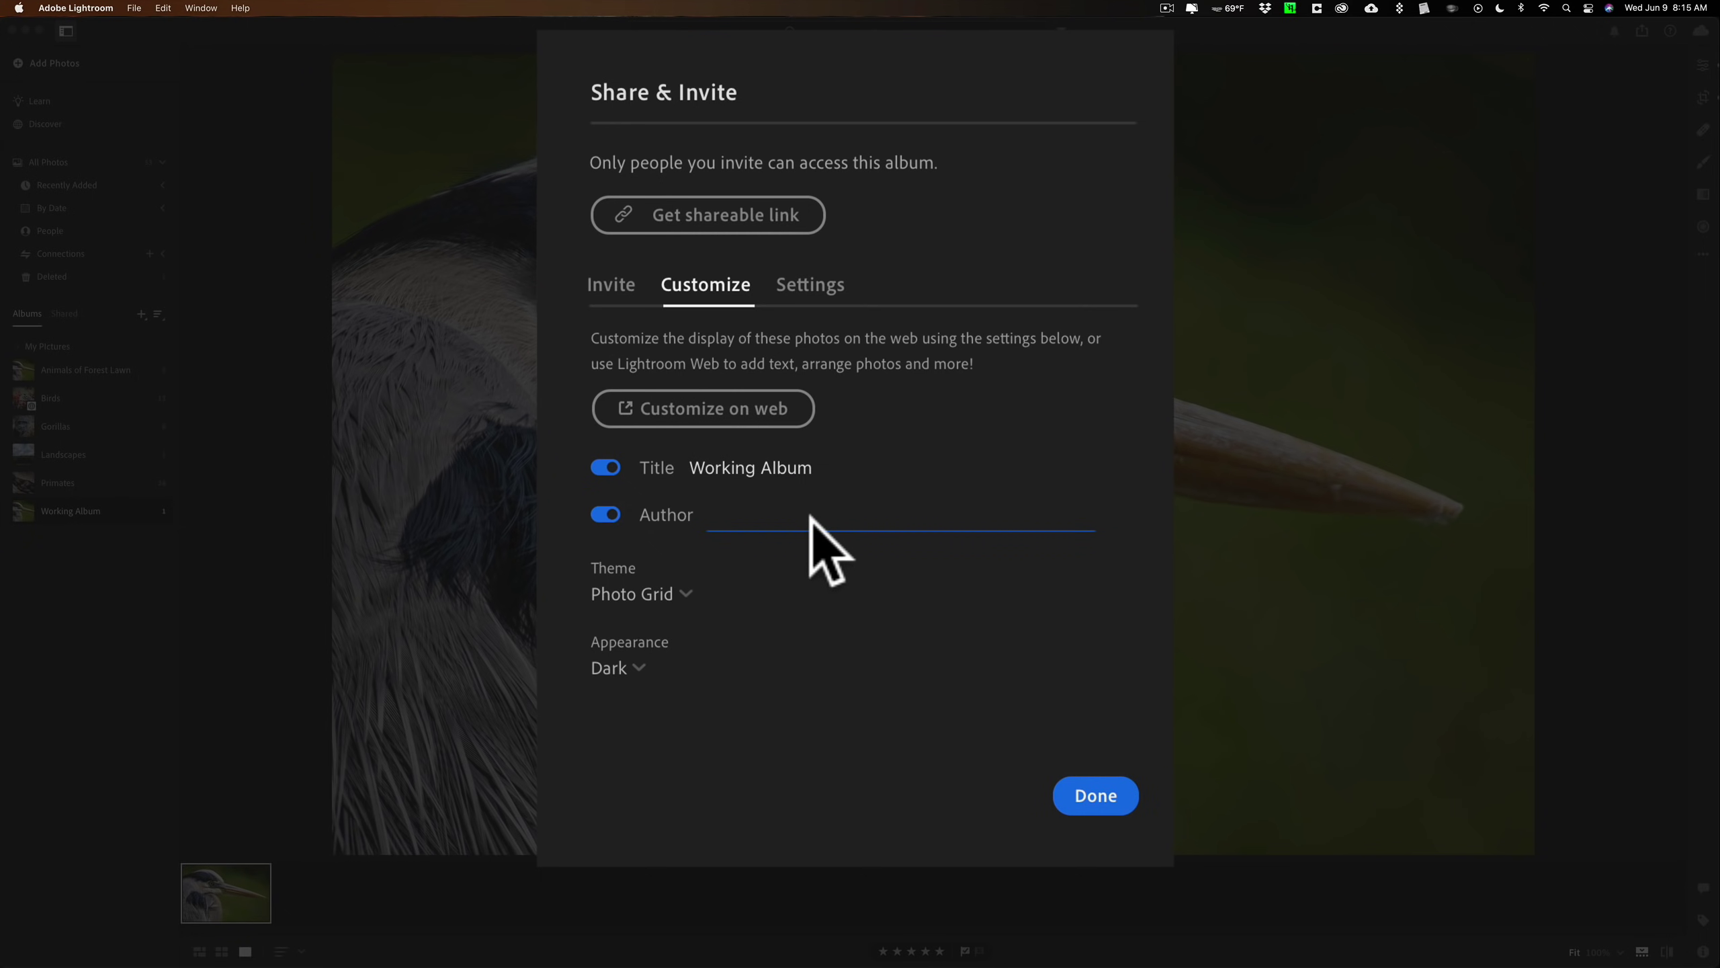
pyautogui.click(683, 592)
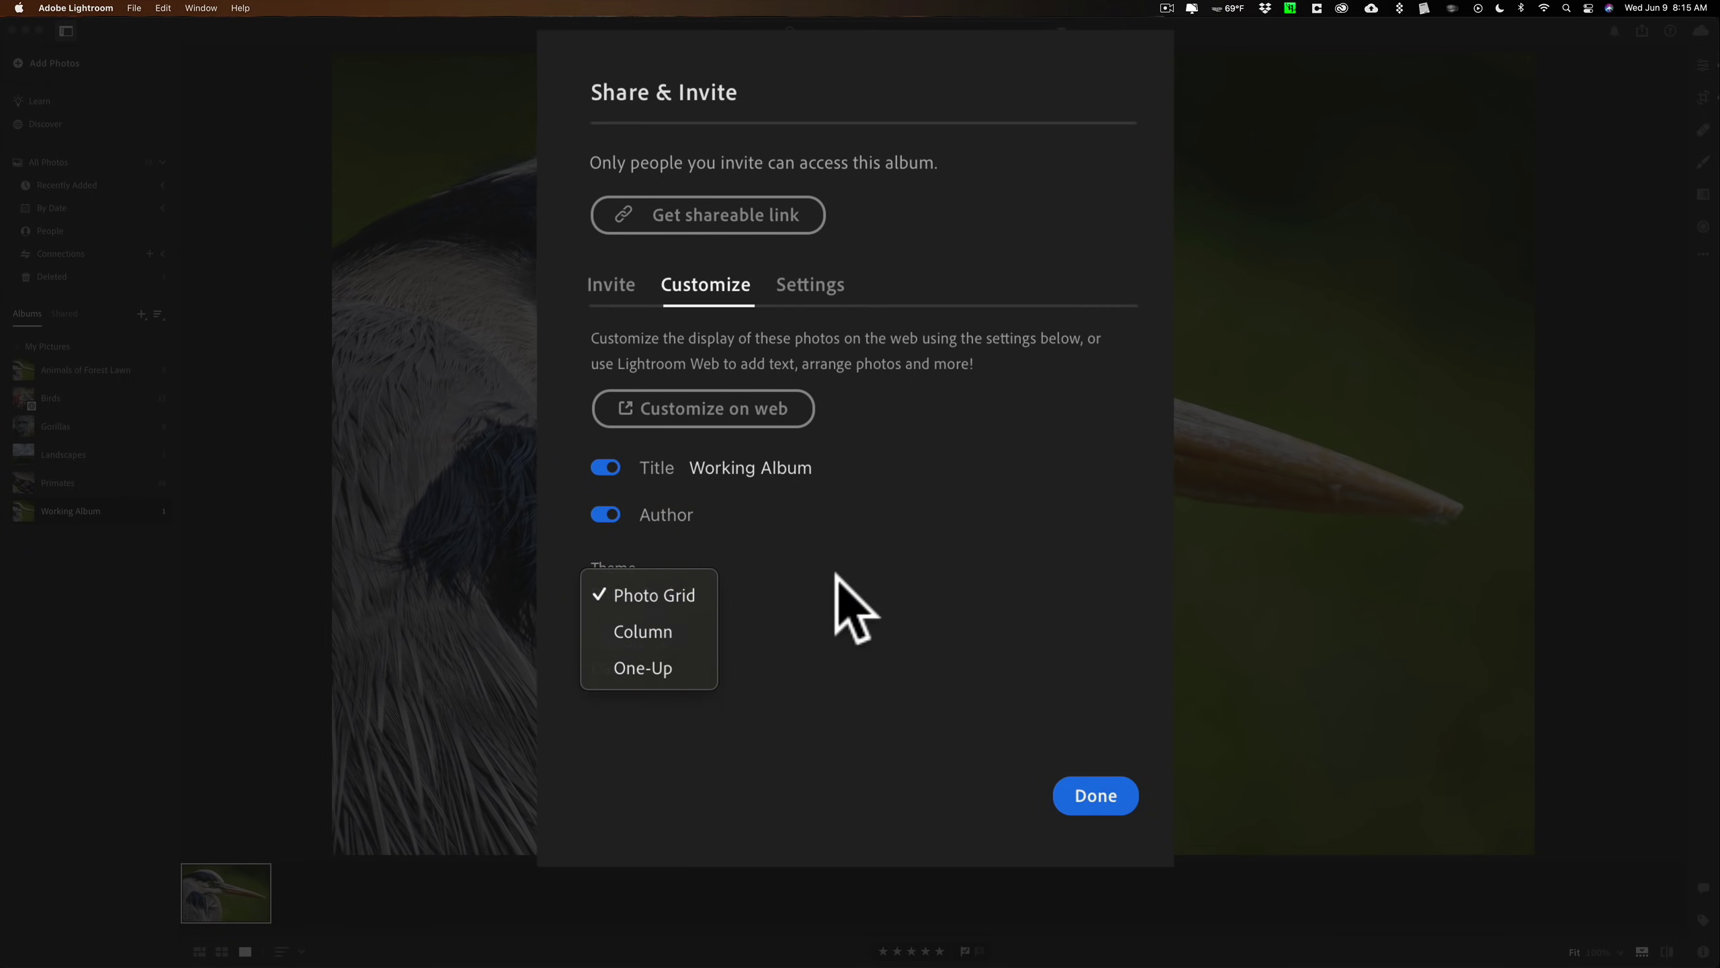
pyautogui.click(768, 603)
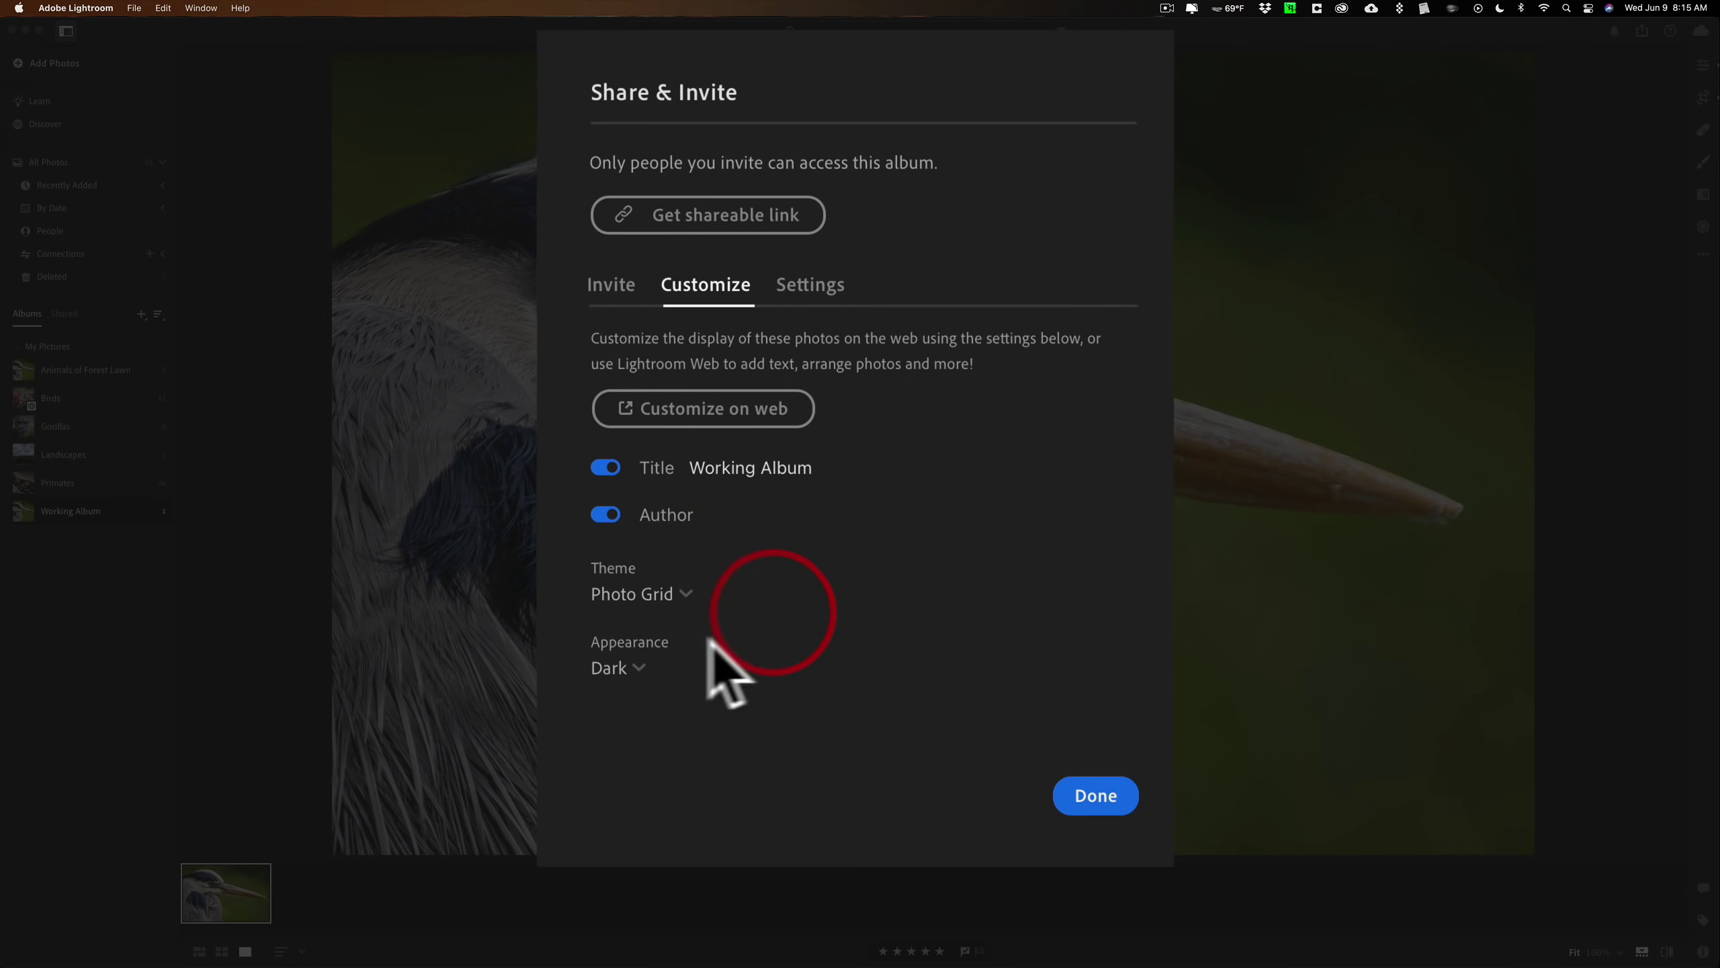
pyautogui.click(638, 667)
pyautogui.click(779, 655)
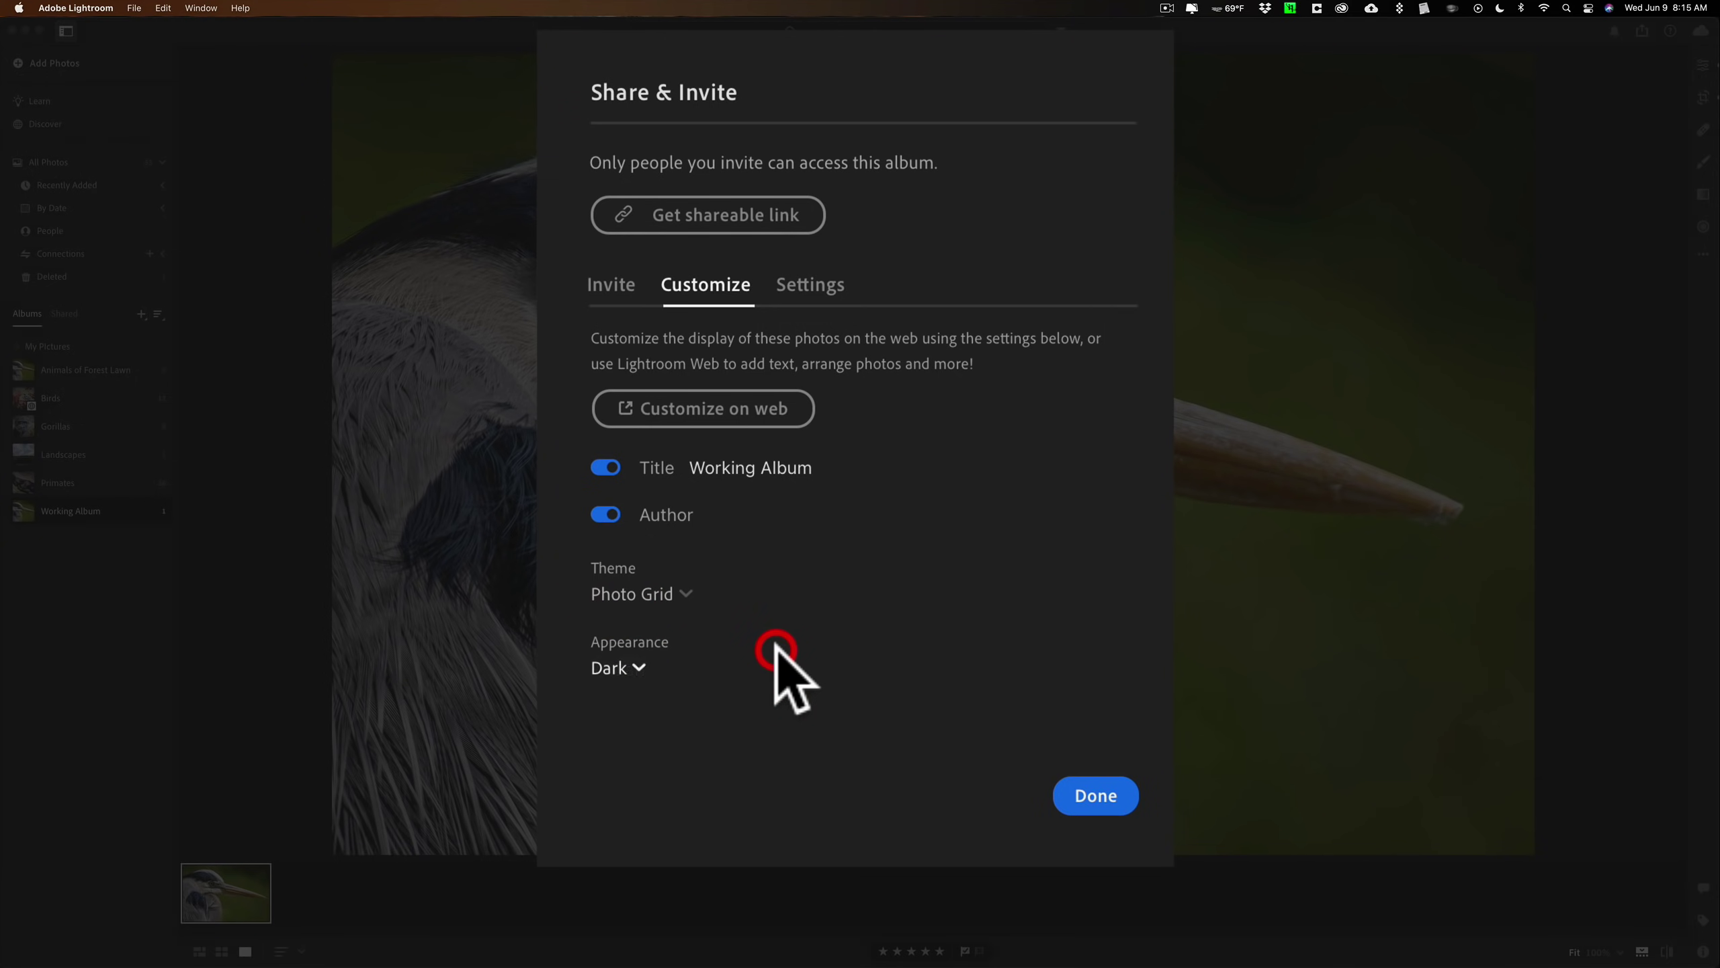
pyautogui.click(829, 288)
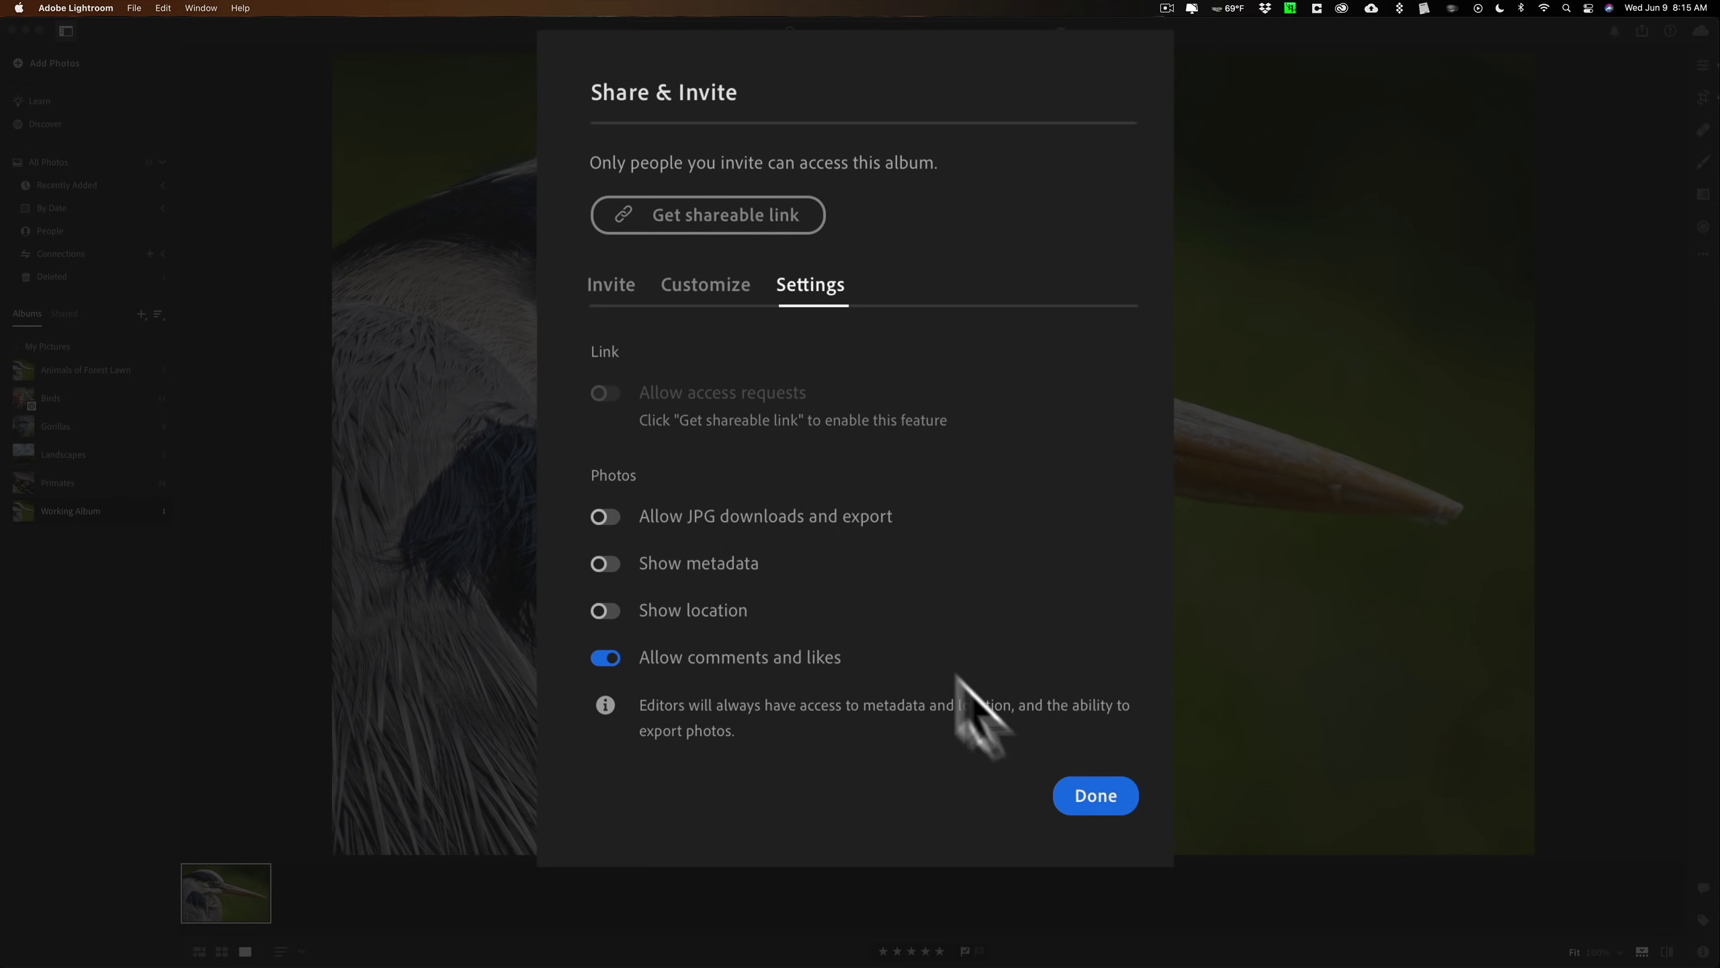
pyautogui.click(1098, 796)
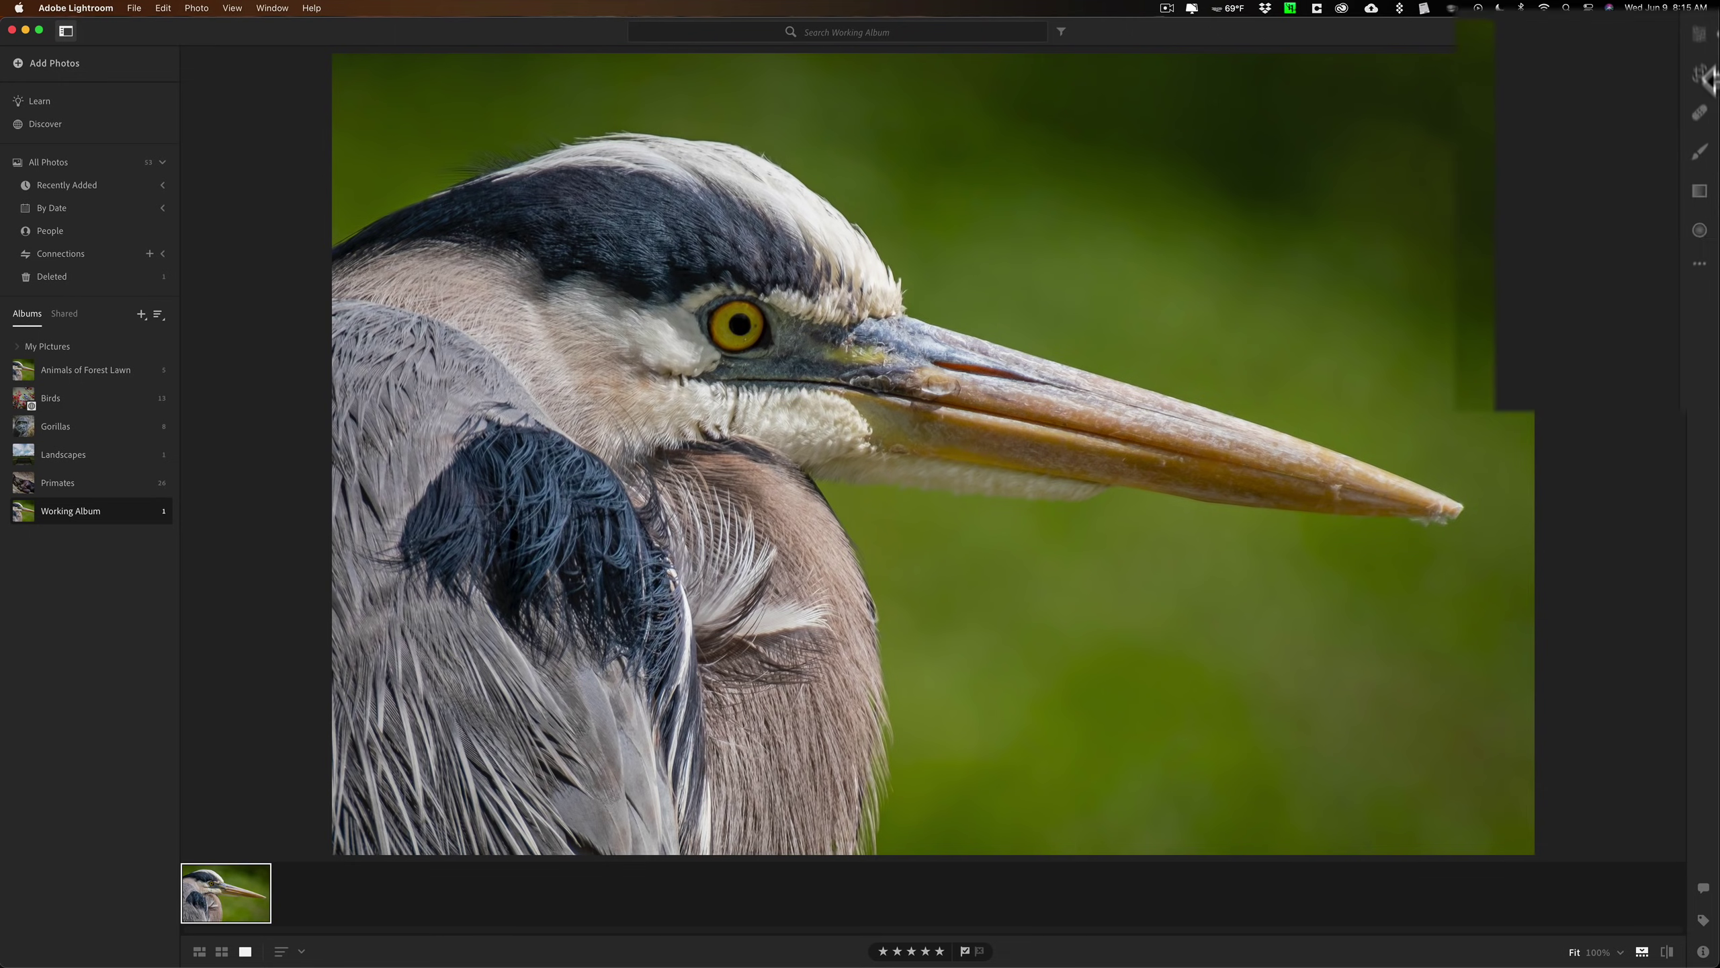
# Enter crop mode and try a custom aspect ratio, cancelling to keep Original.
pyautogui.click(1686, 108)
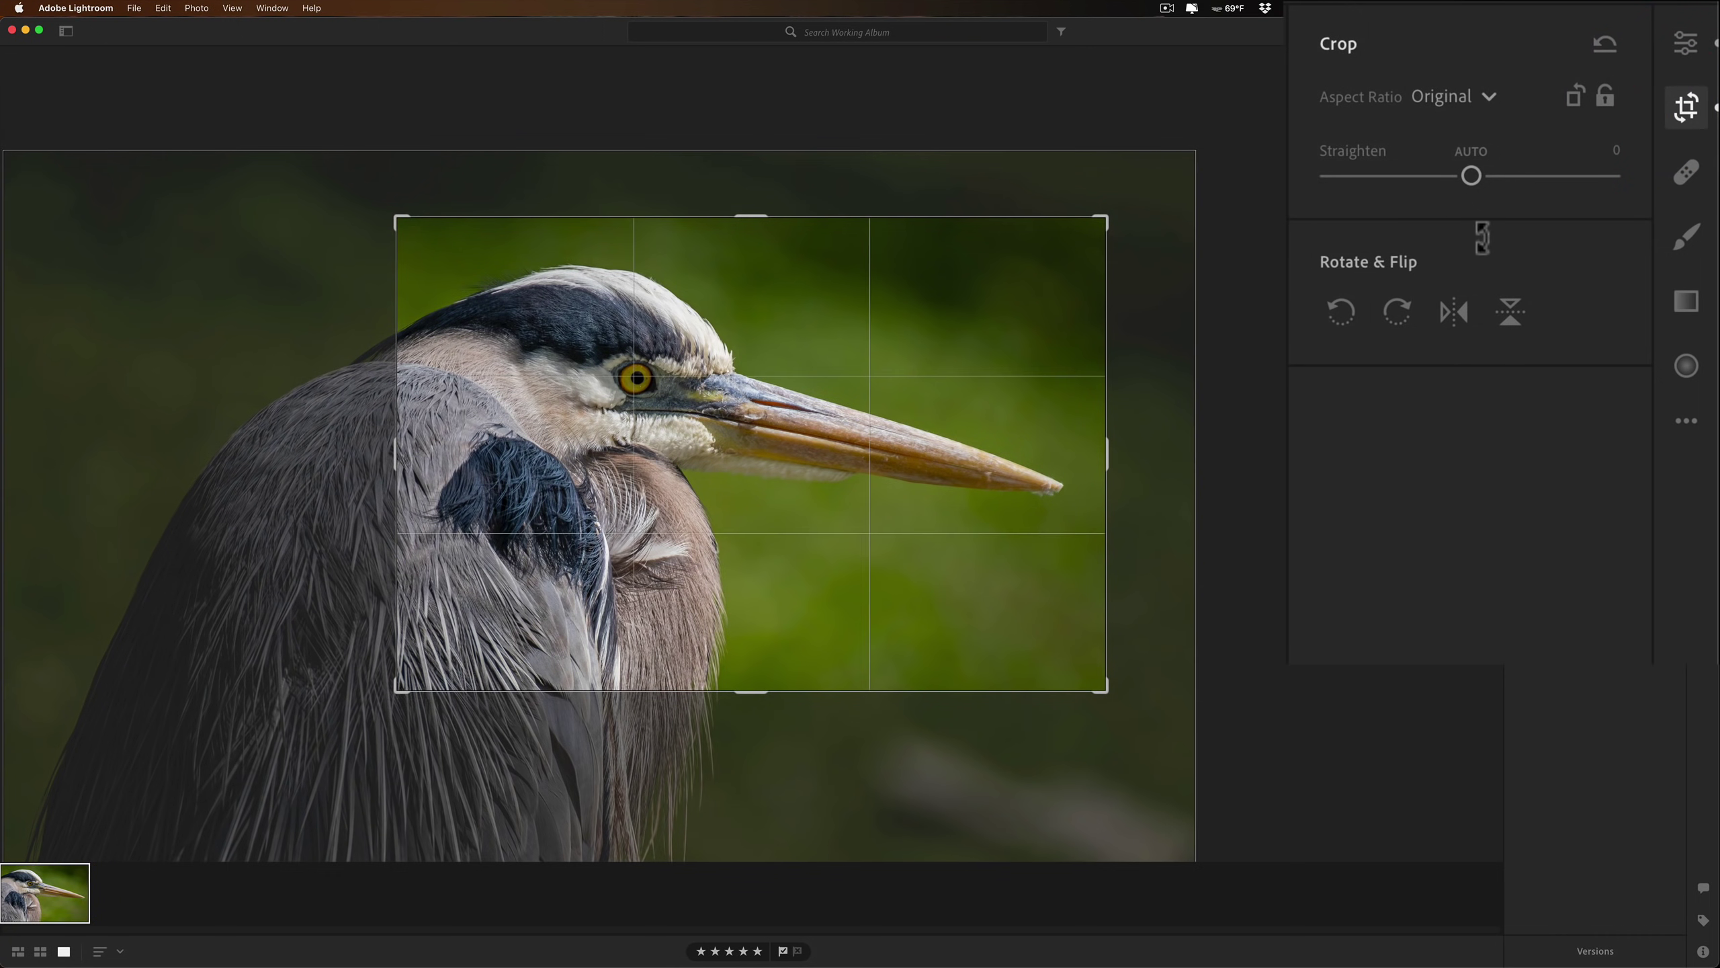
pyautogui.click(1471, 103)
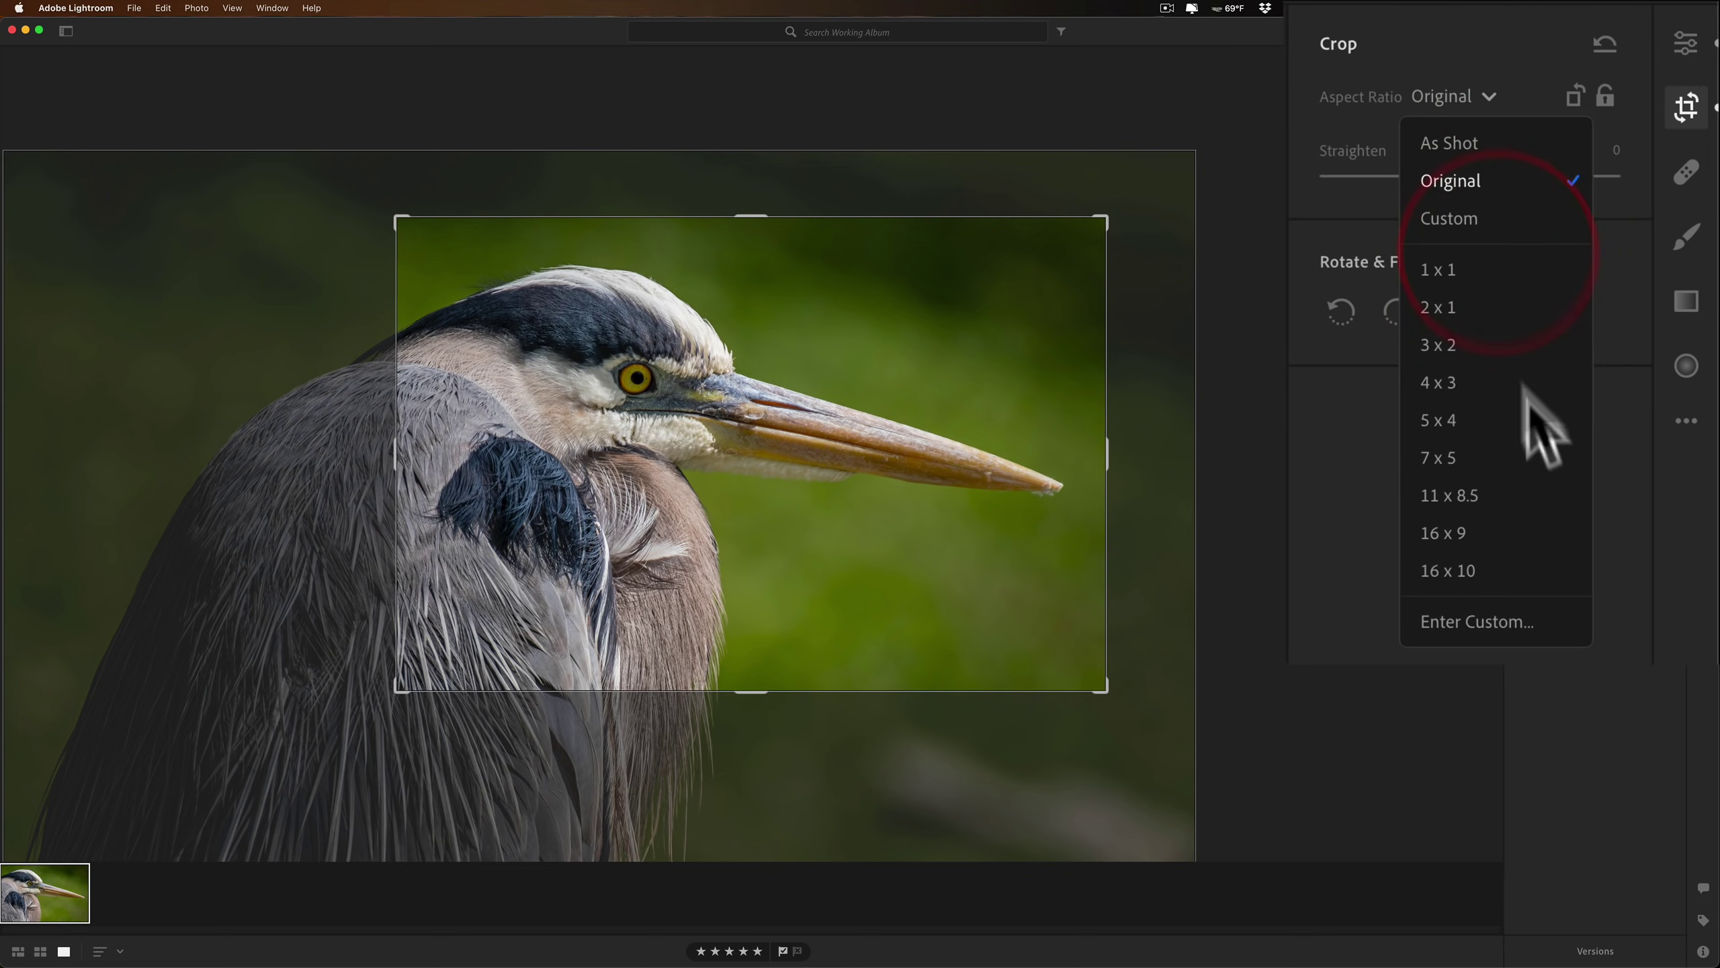
pyautogui.click(1517, 620)
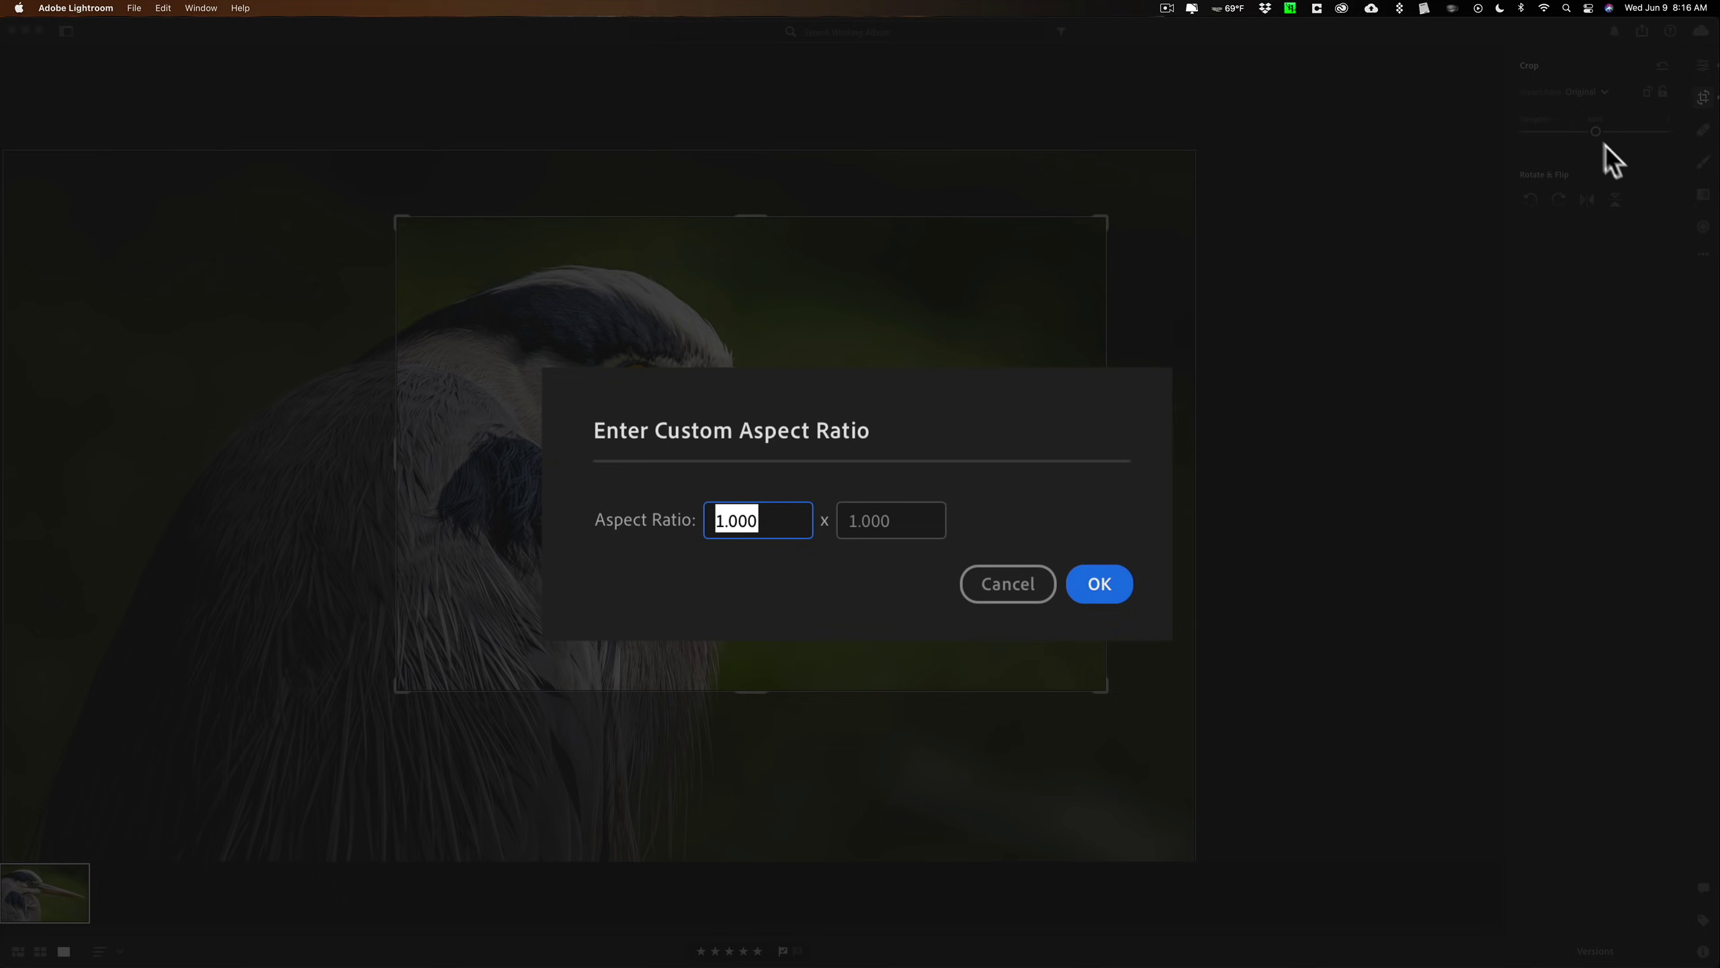
pyautogui.click(932, 544)
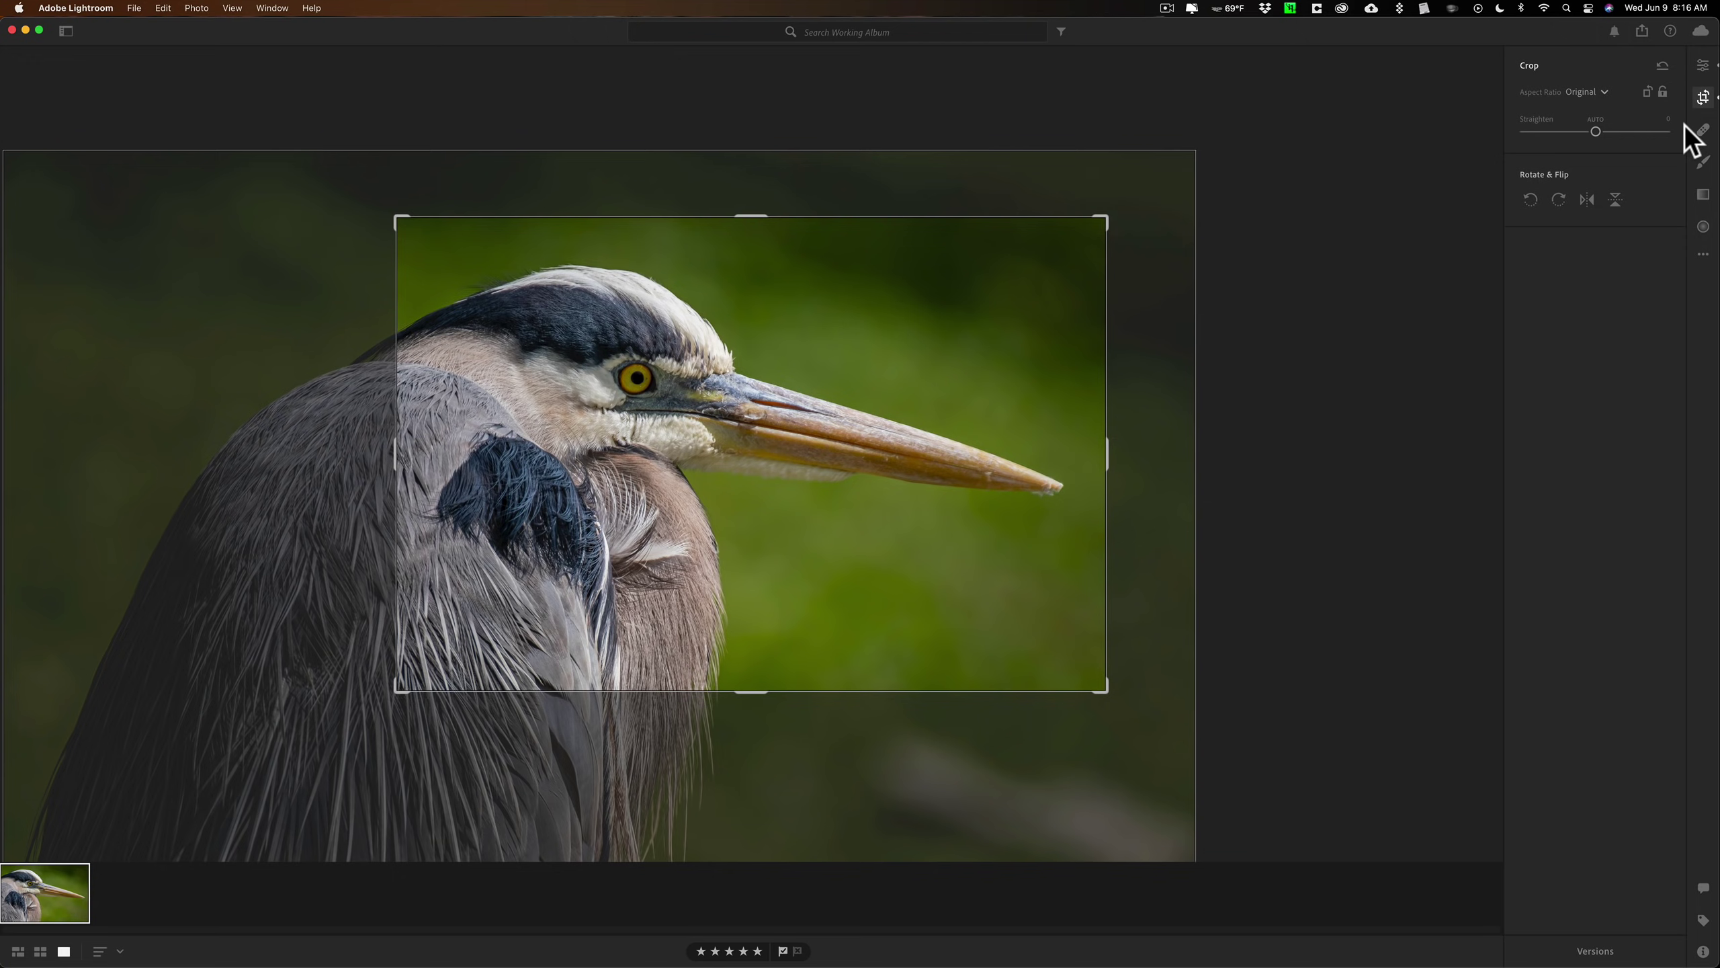
# Commit the crop around the heron's head and exit crop mode.
pyautogui.click(1705, 97)
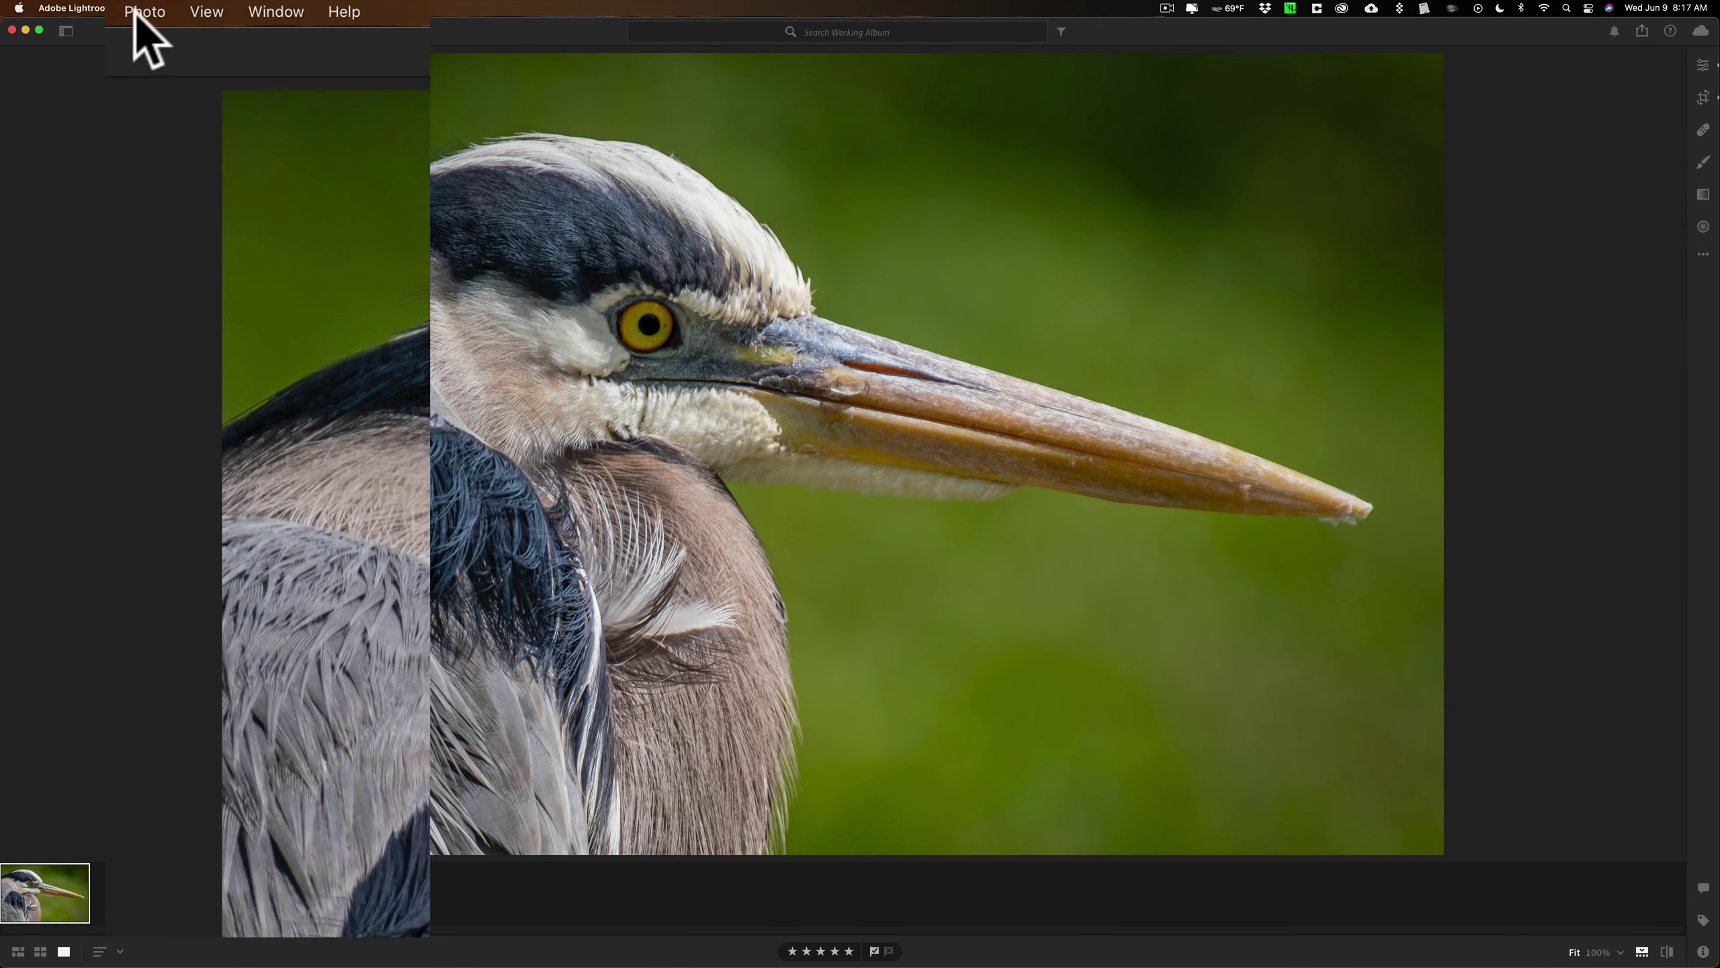
# Launch Enhance on the heron photo from its right-click menu.
pyautogui.click(196, 7)
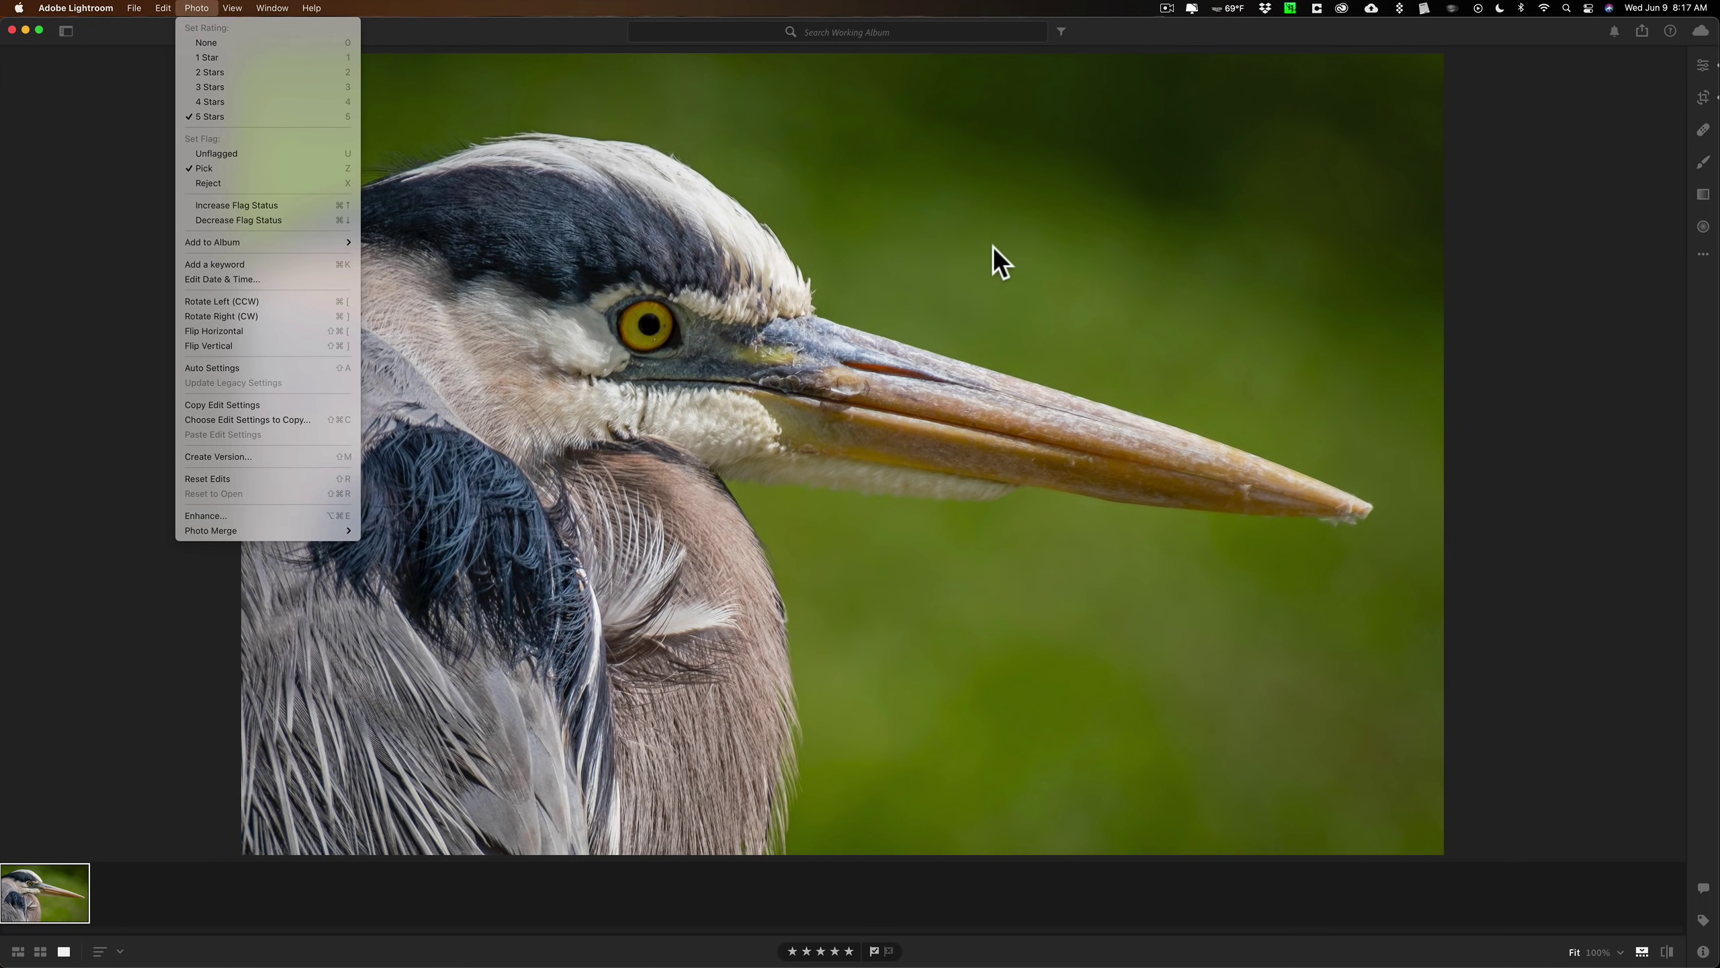
pyautogui.click(991, 245)
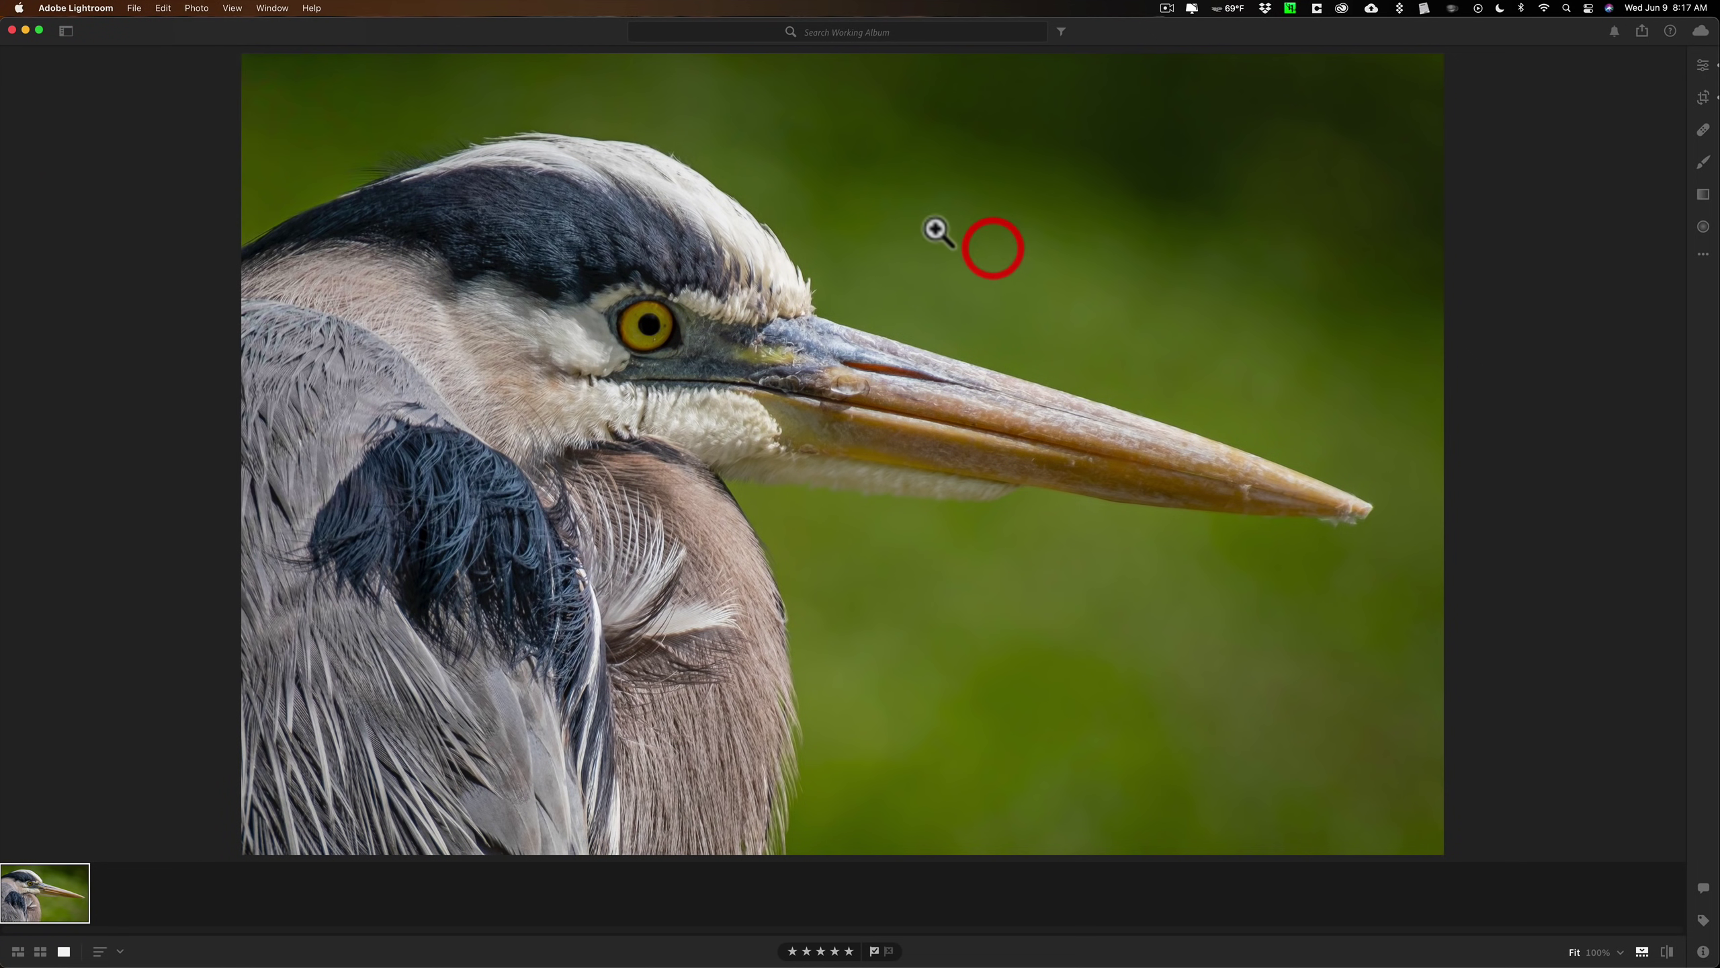
pyautogui.rightClick(802, 128)
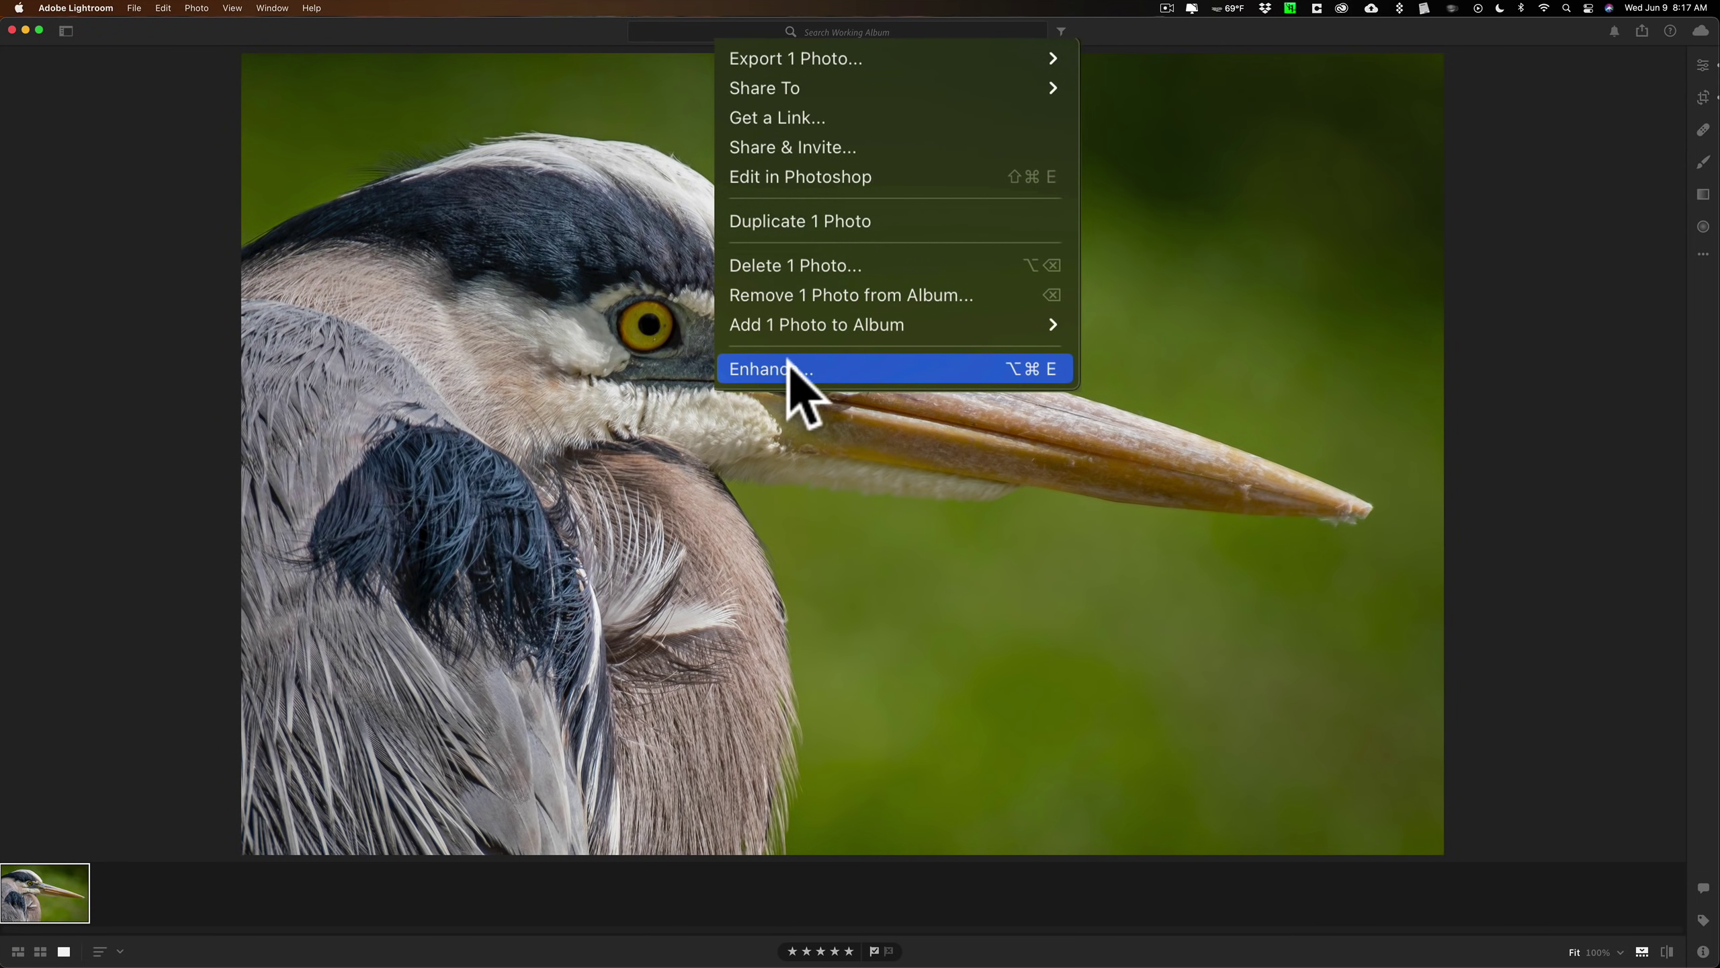
pyautogui.click(799, 369)
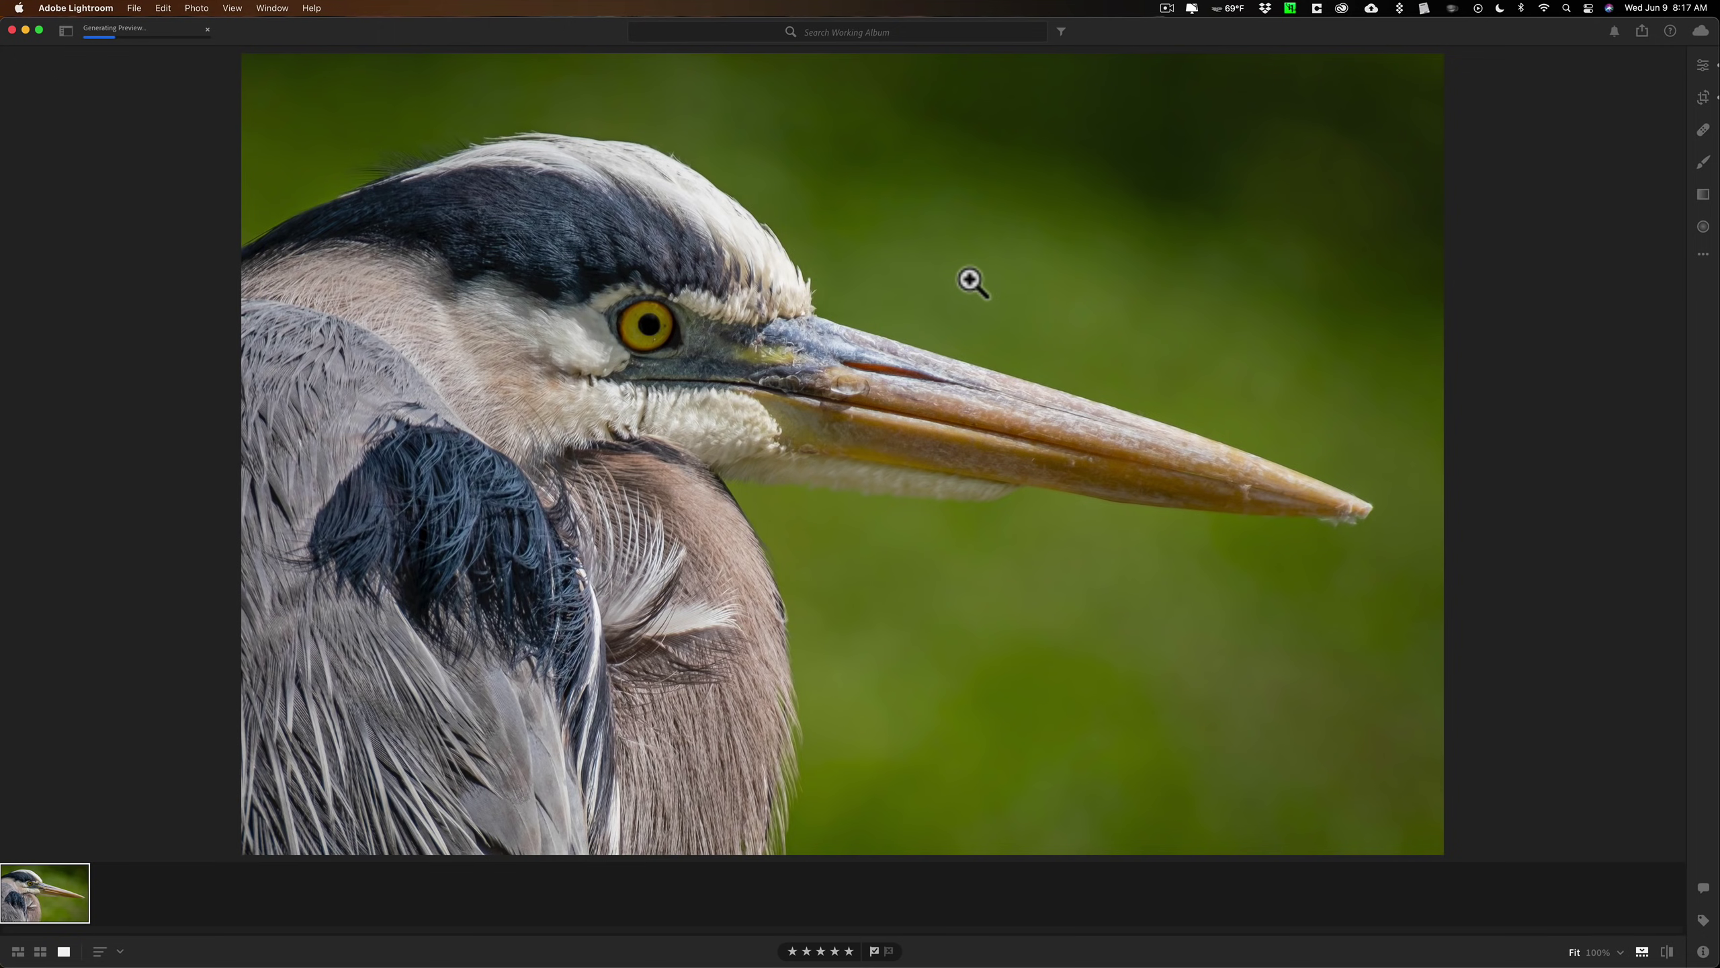
pyautogui.press('super+alt+i')
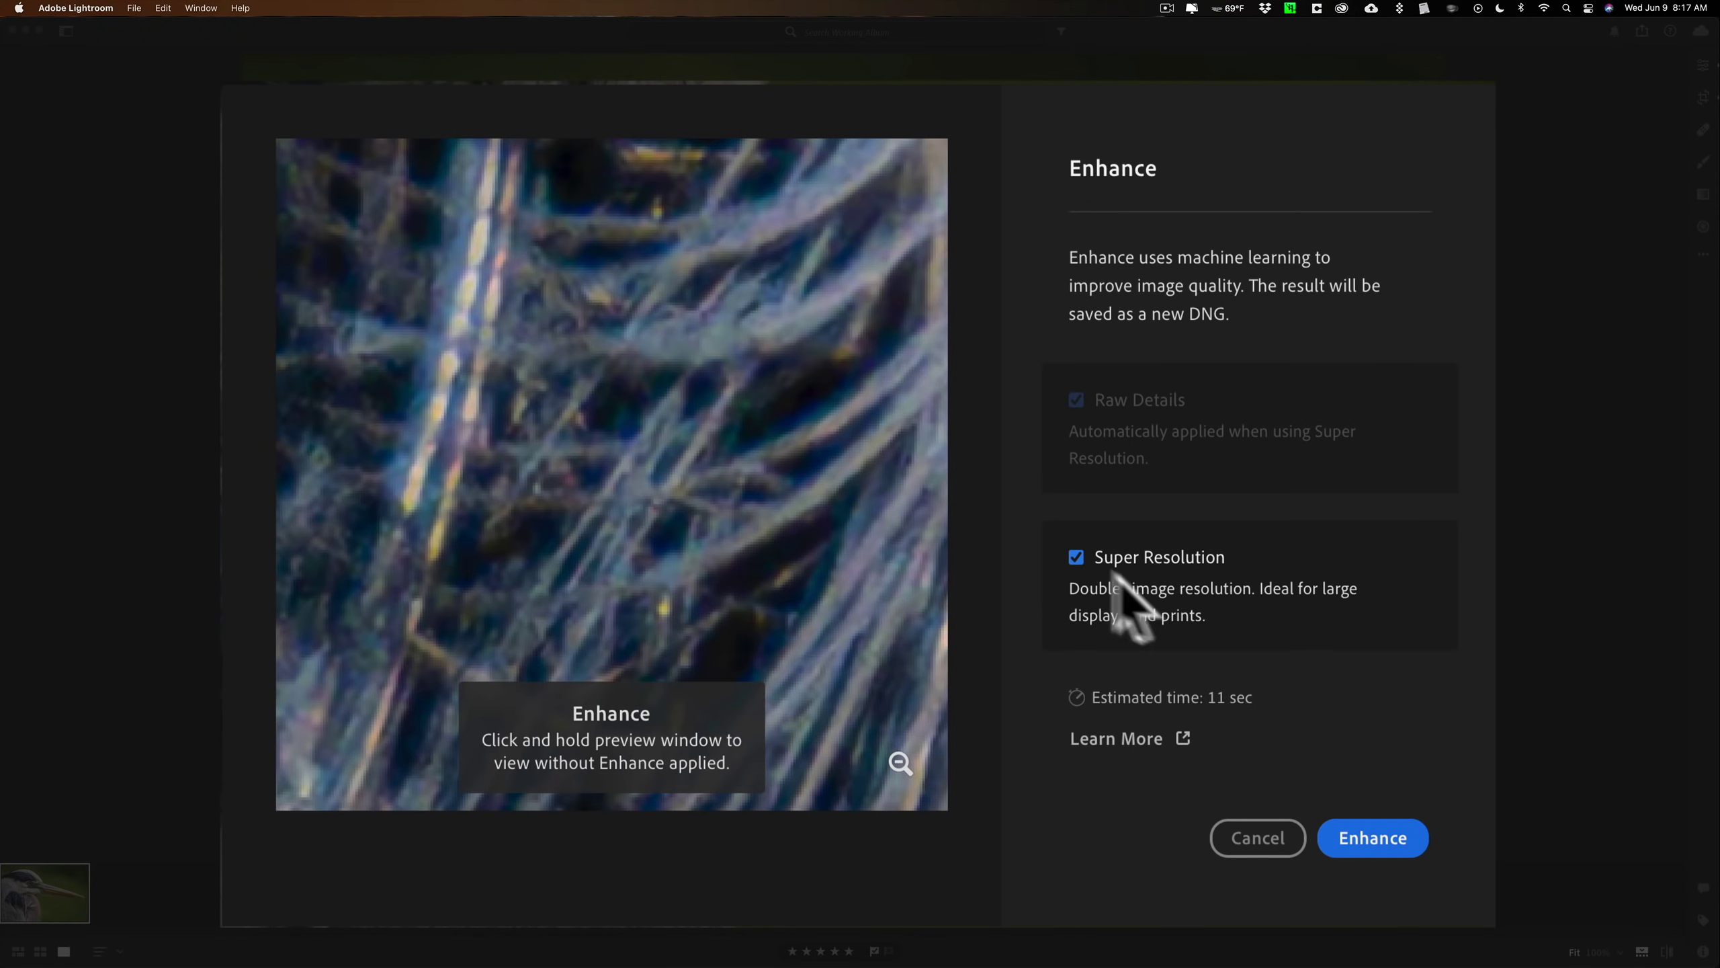
# Uncheck Super Resolution so only Raw Details applies, with a 4 sec estimate.
pyautogui.click(1077, 557)
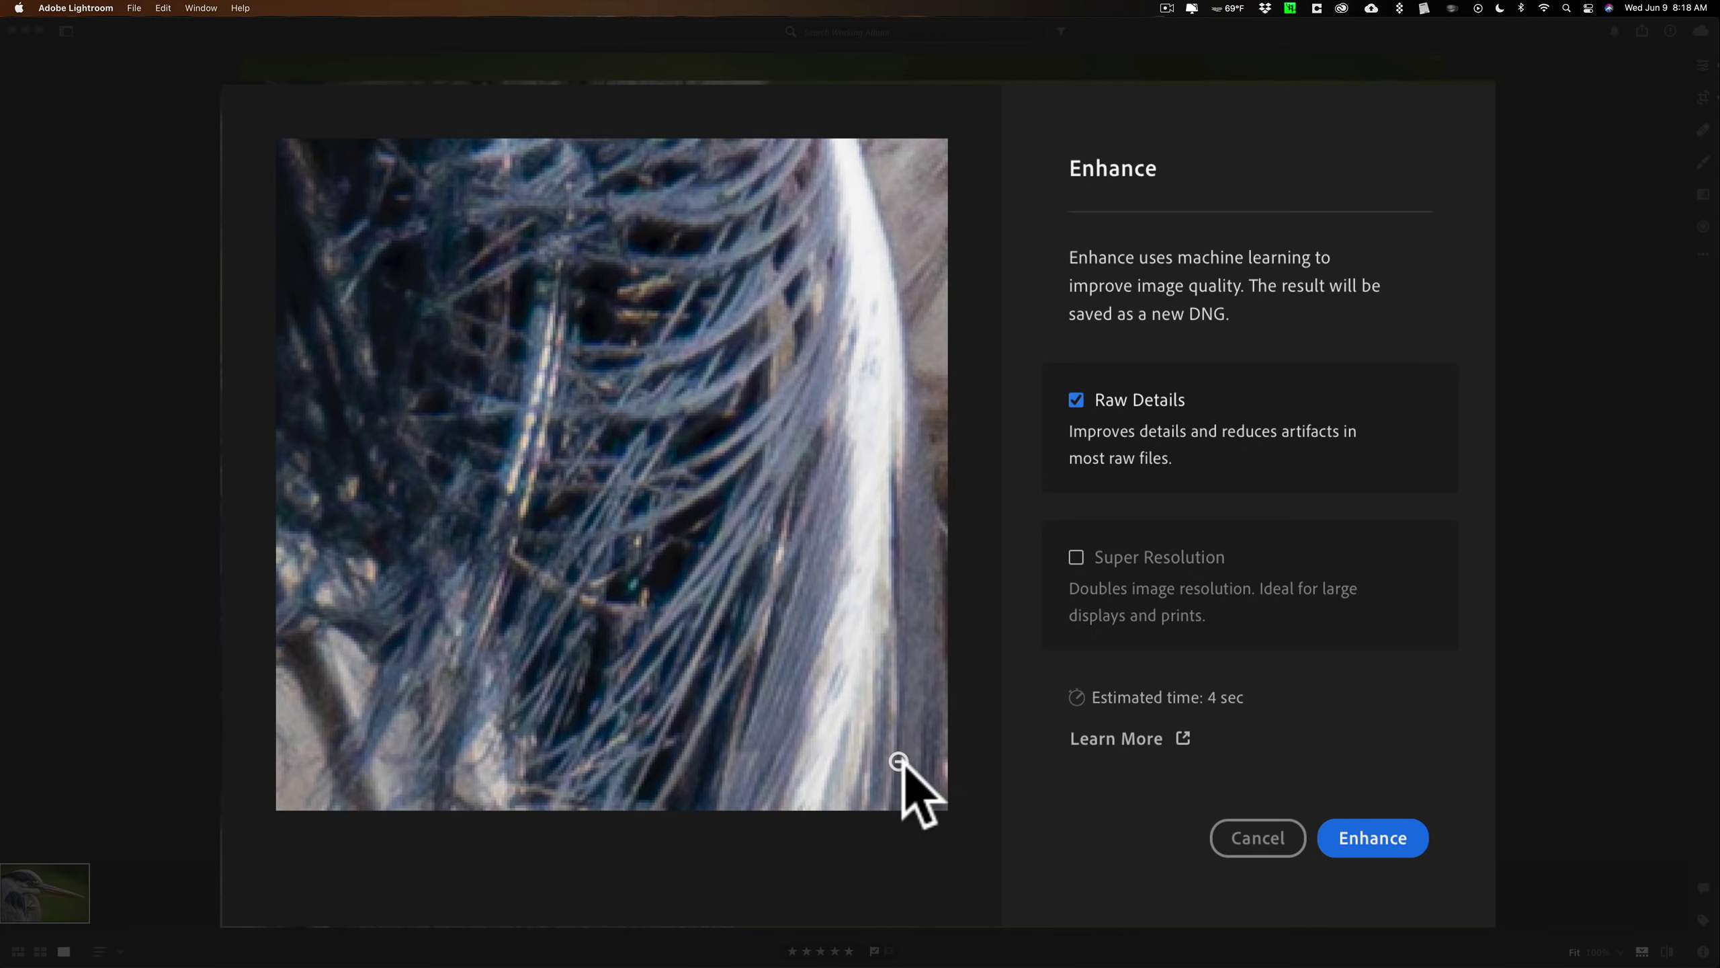
# Zoom the Enhance preview into the heron's head feathers and compare with and without Raw Details.
pyautogui.click(899, 762)
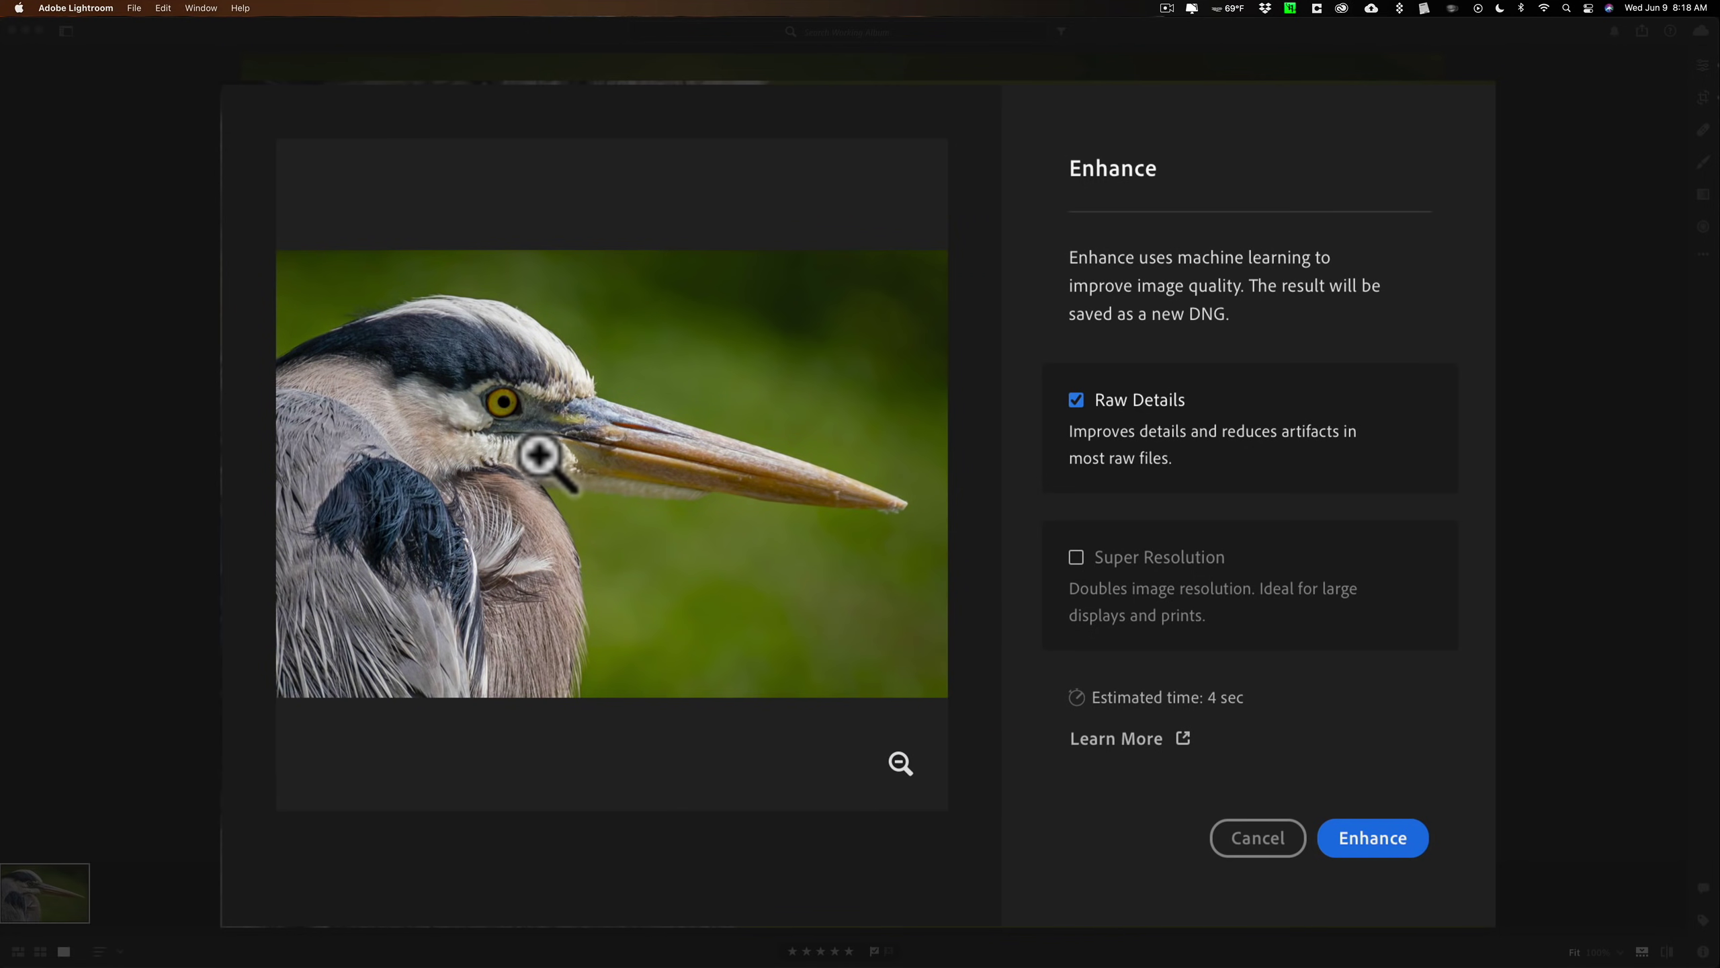
pyautogui.click(520, 450)
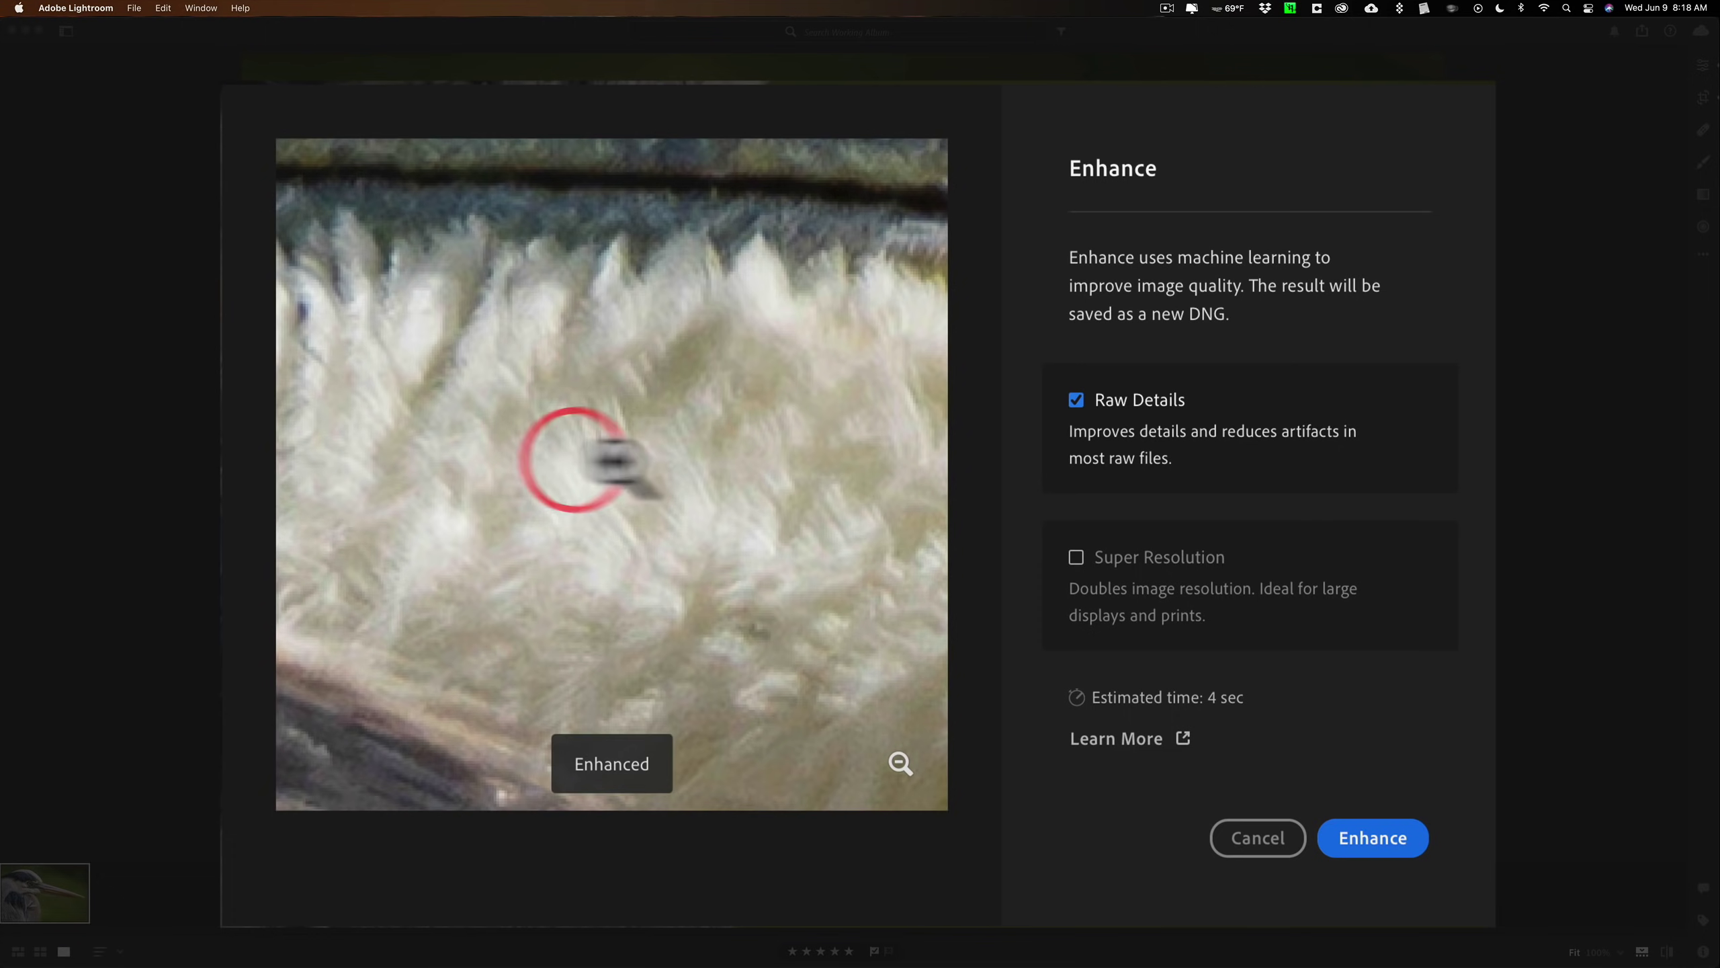
pyautogui.moveTo(704, 407)
pyautogui.mouseDown()
pyautogui.moveTo(684, 426)
pyautogui.moveTo(710, 439)
pyautogui.mouseUp()
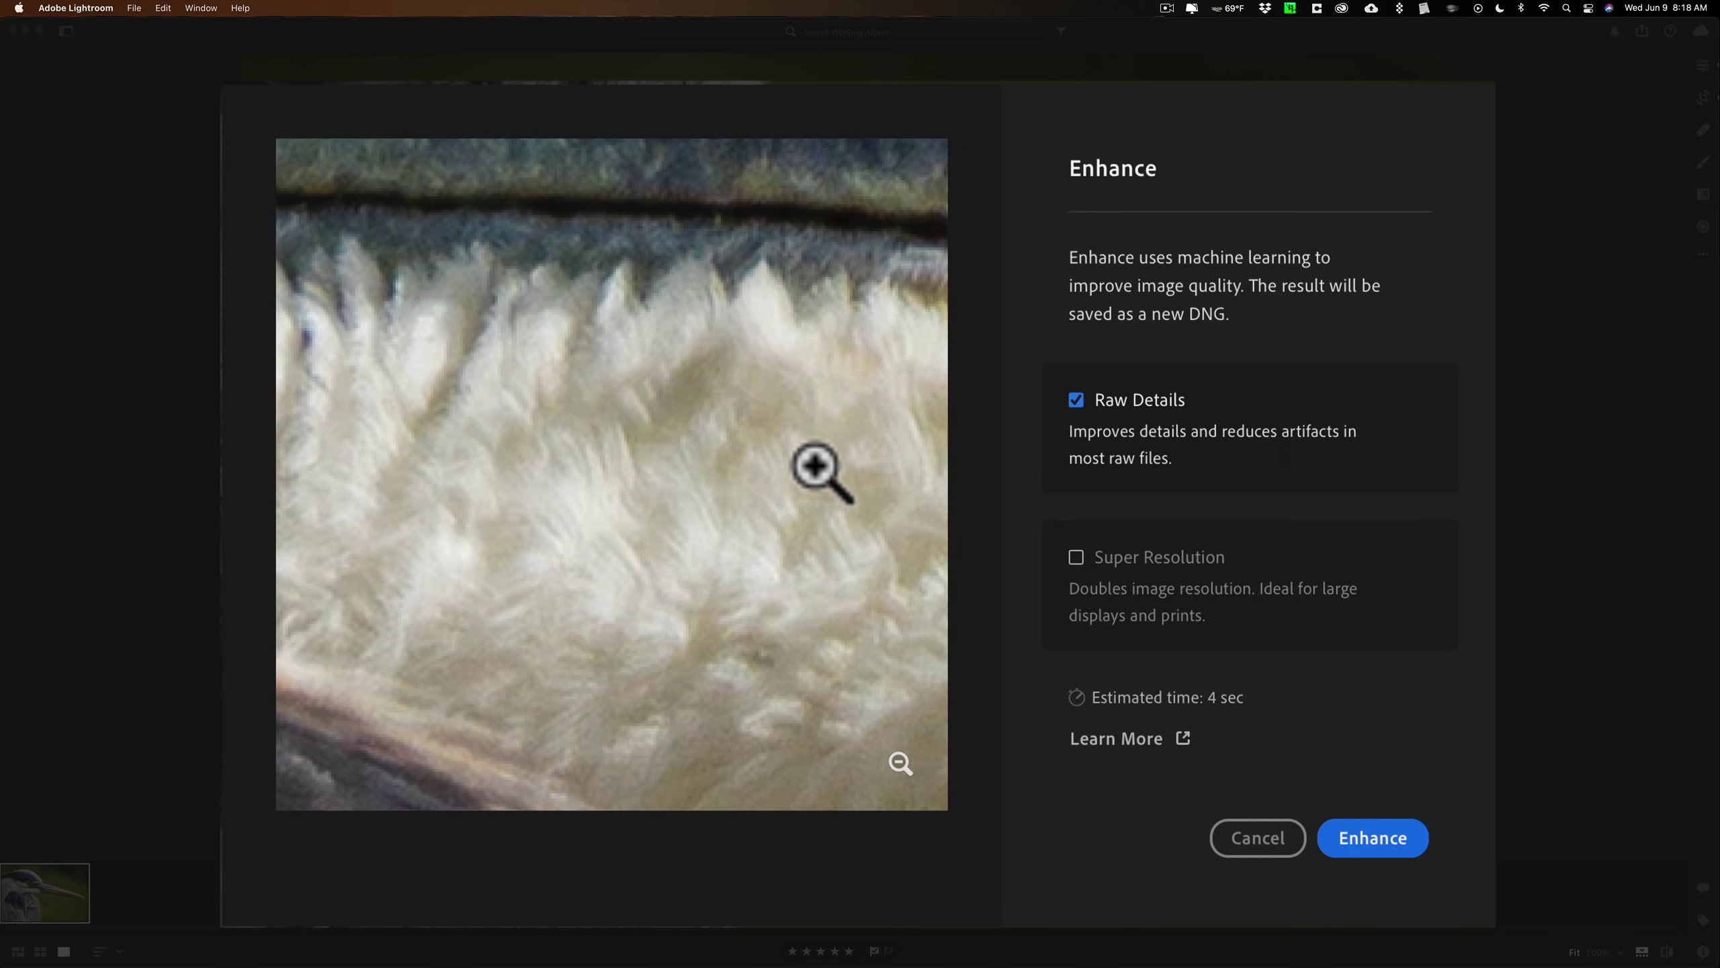
pyautogui.moveTo(817, 468); pyautogui.dragTo(657, 400)
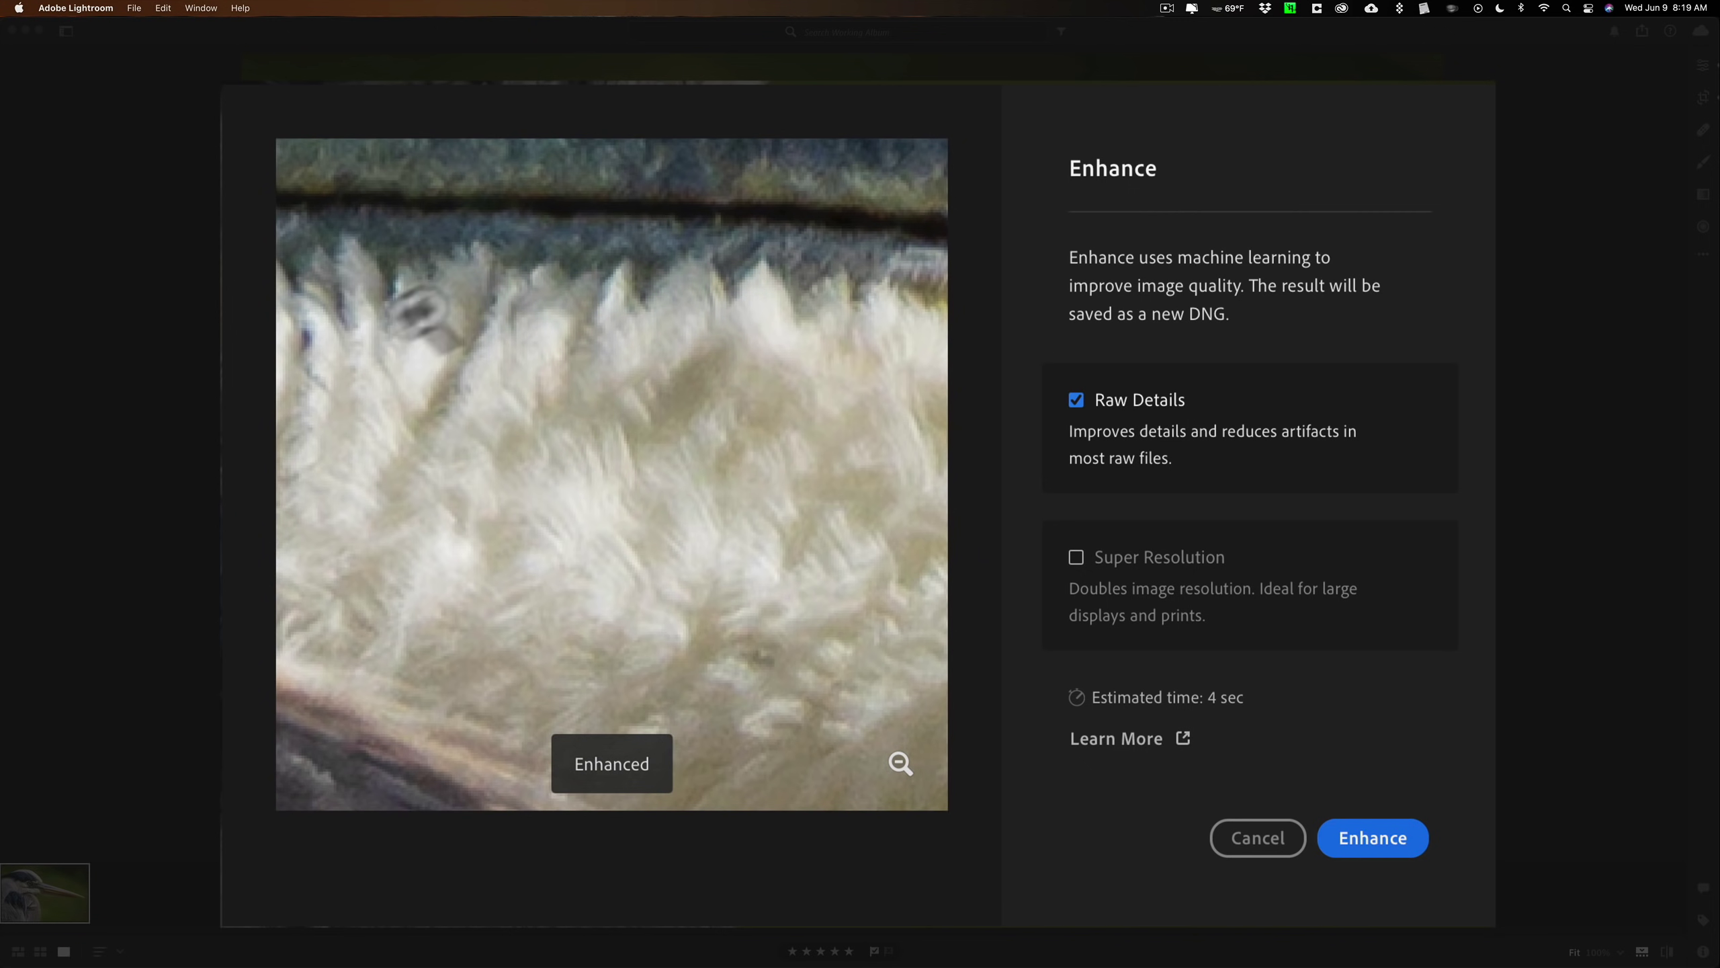
pyautogui.moveTo(768, 477); pyautogui.dragTo(777, 498)
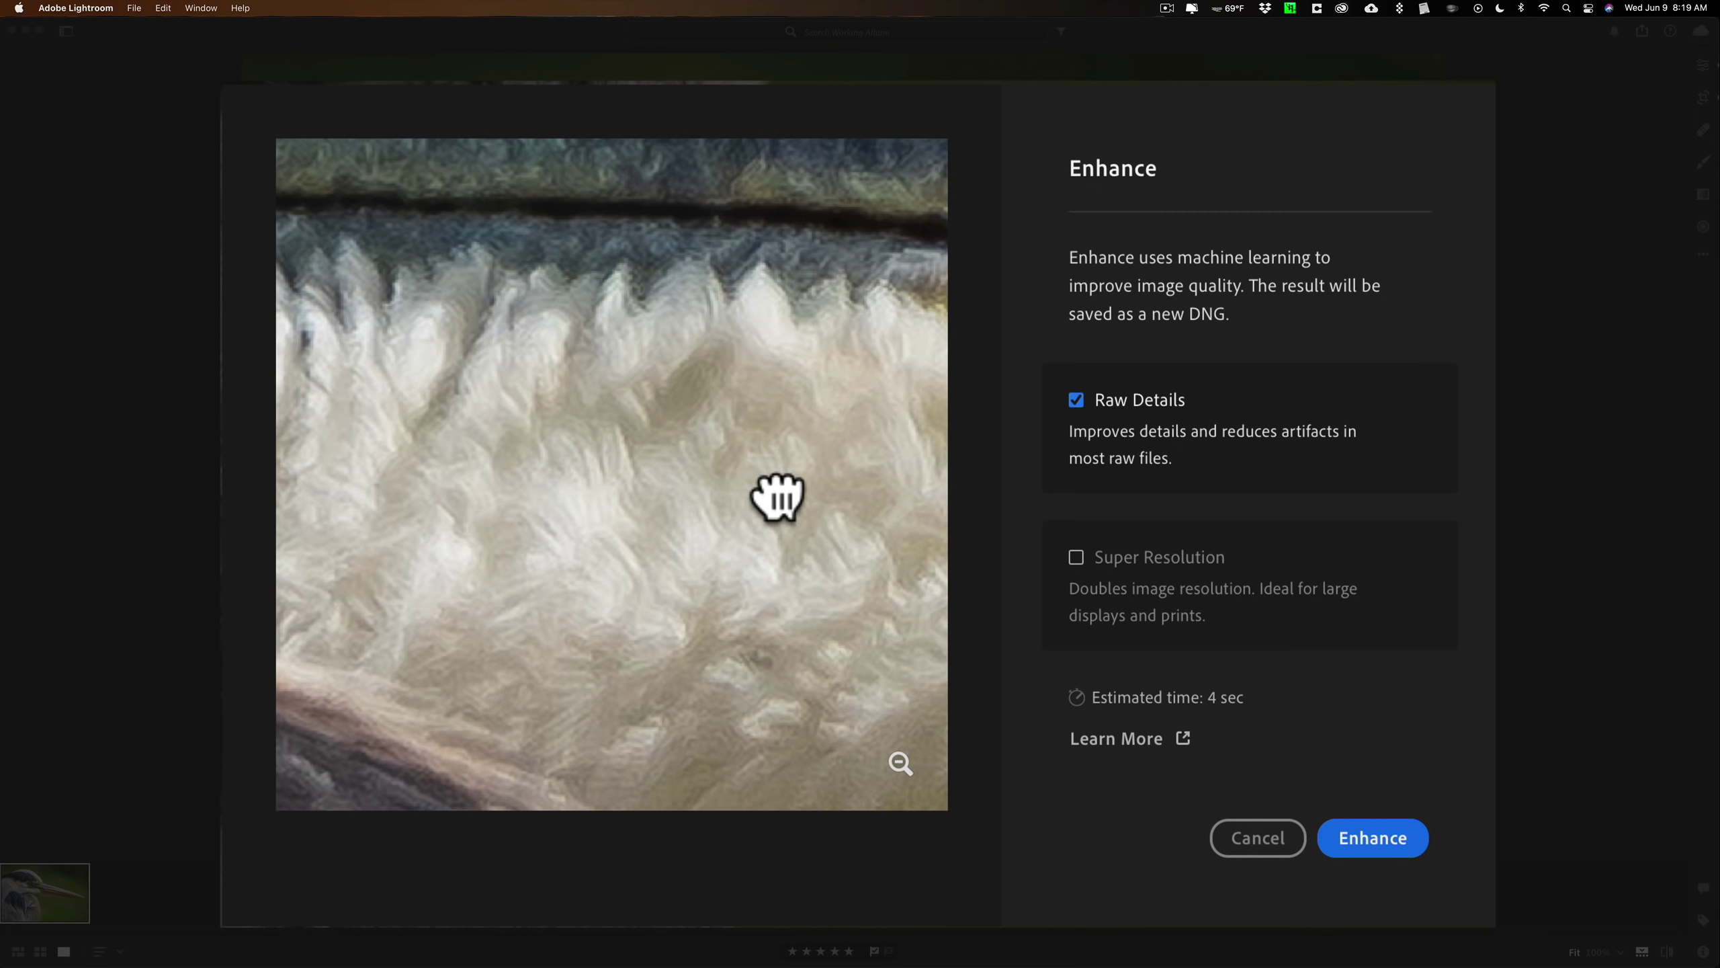
pyautogui.moveTo(777, 498); pyautogui.dragTo(773, 485)
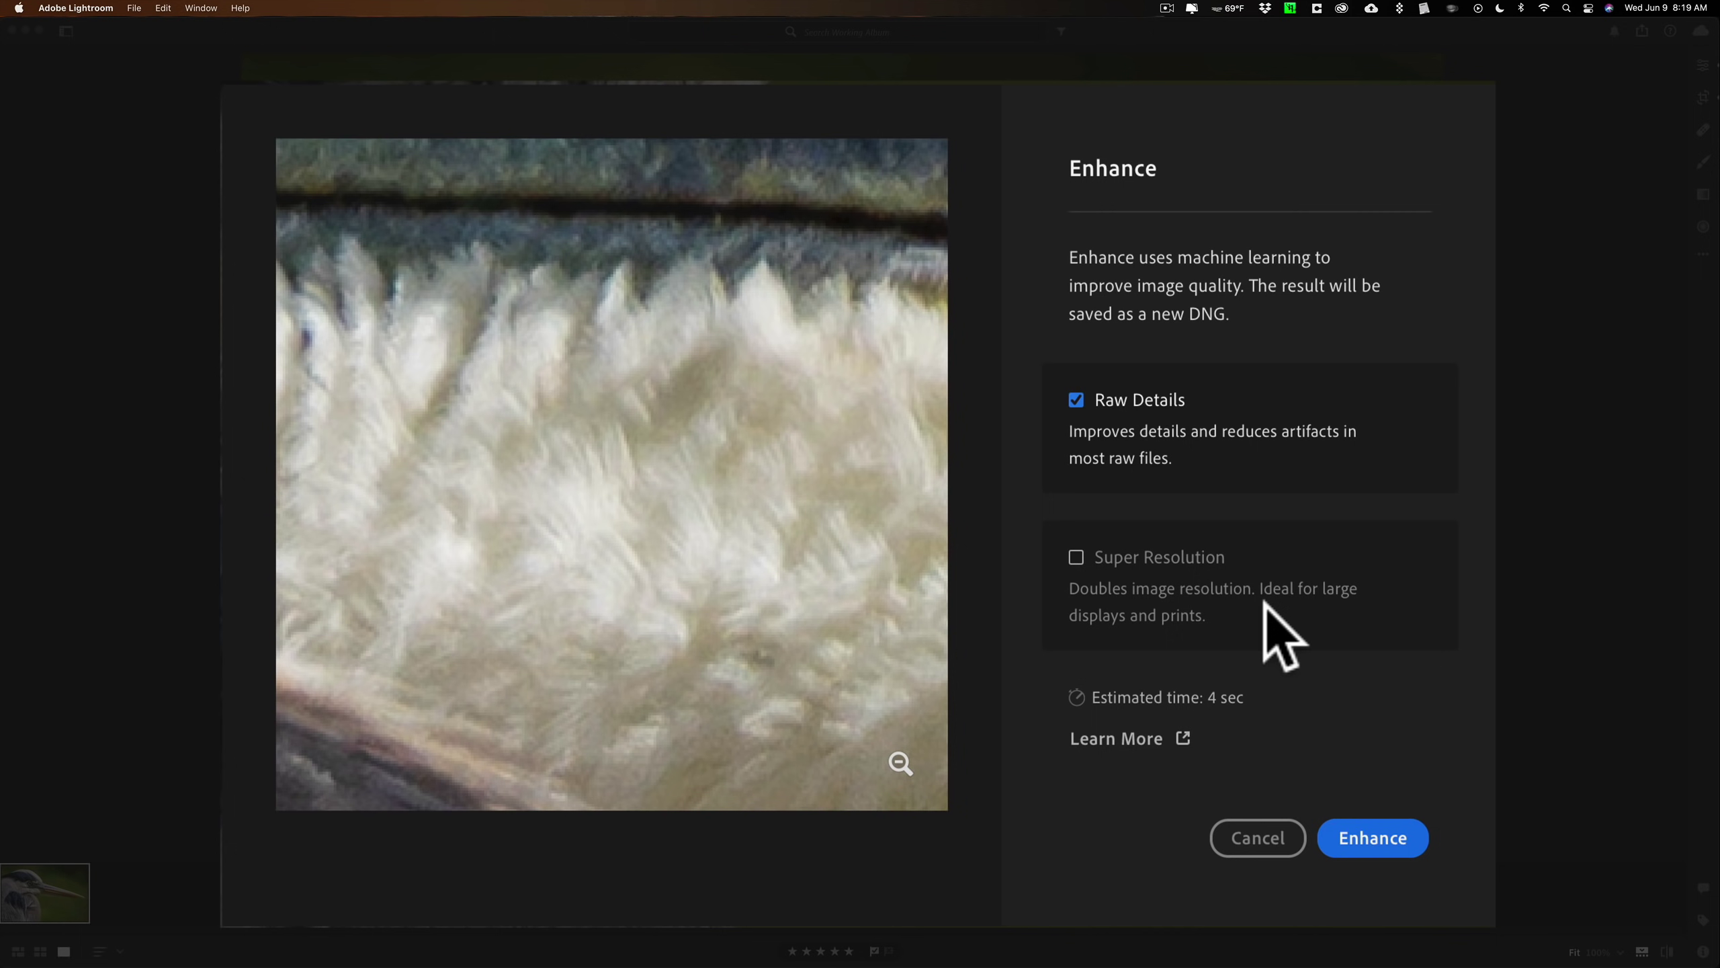
# Re-enable Super Resolution (11 sec estimate) and compare the preview against Without Enhance.
pyautogui.click(1078, 556)
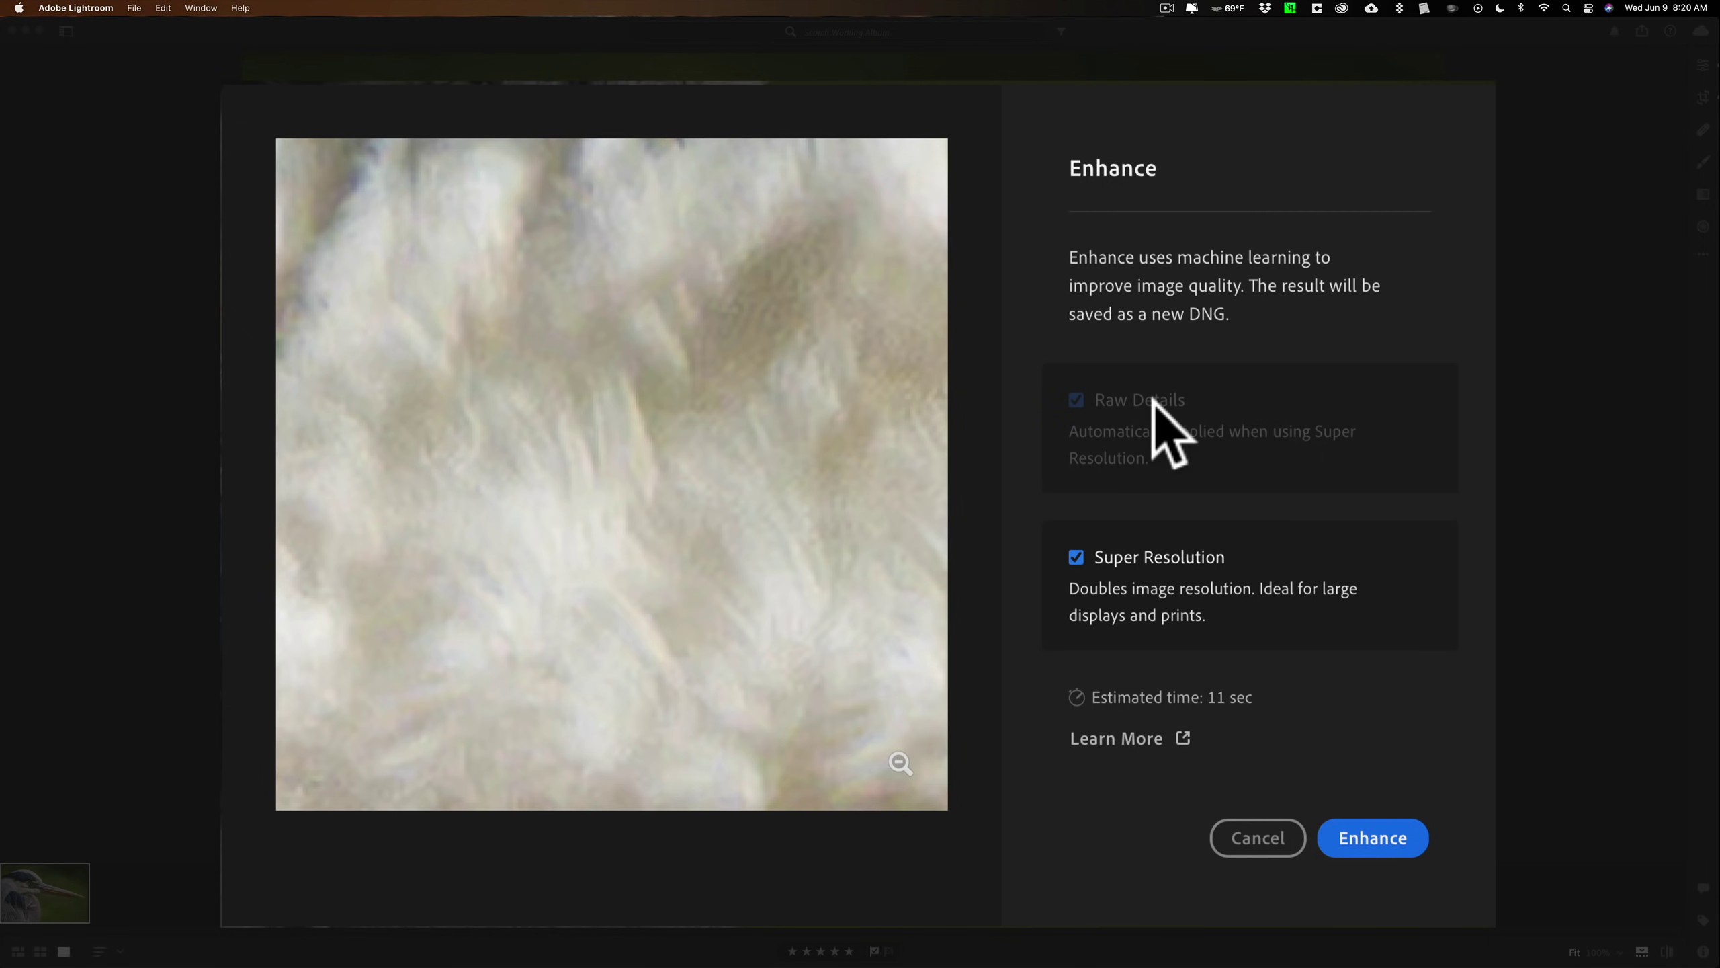
pyautogui.click(711, 466)
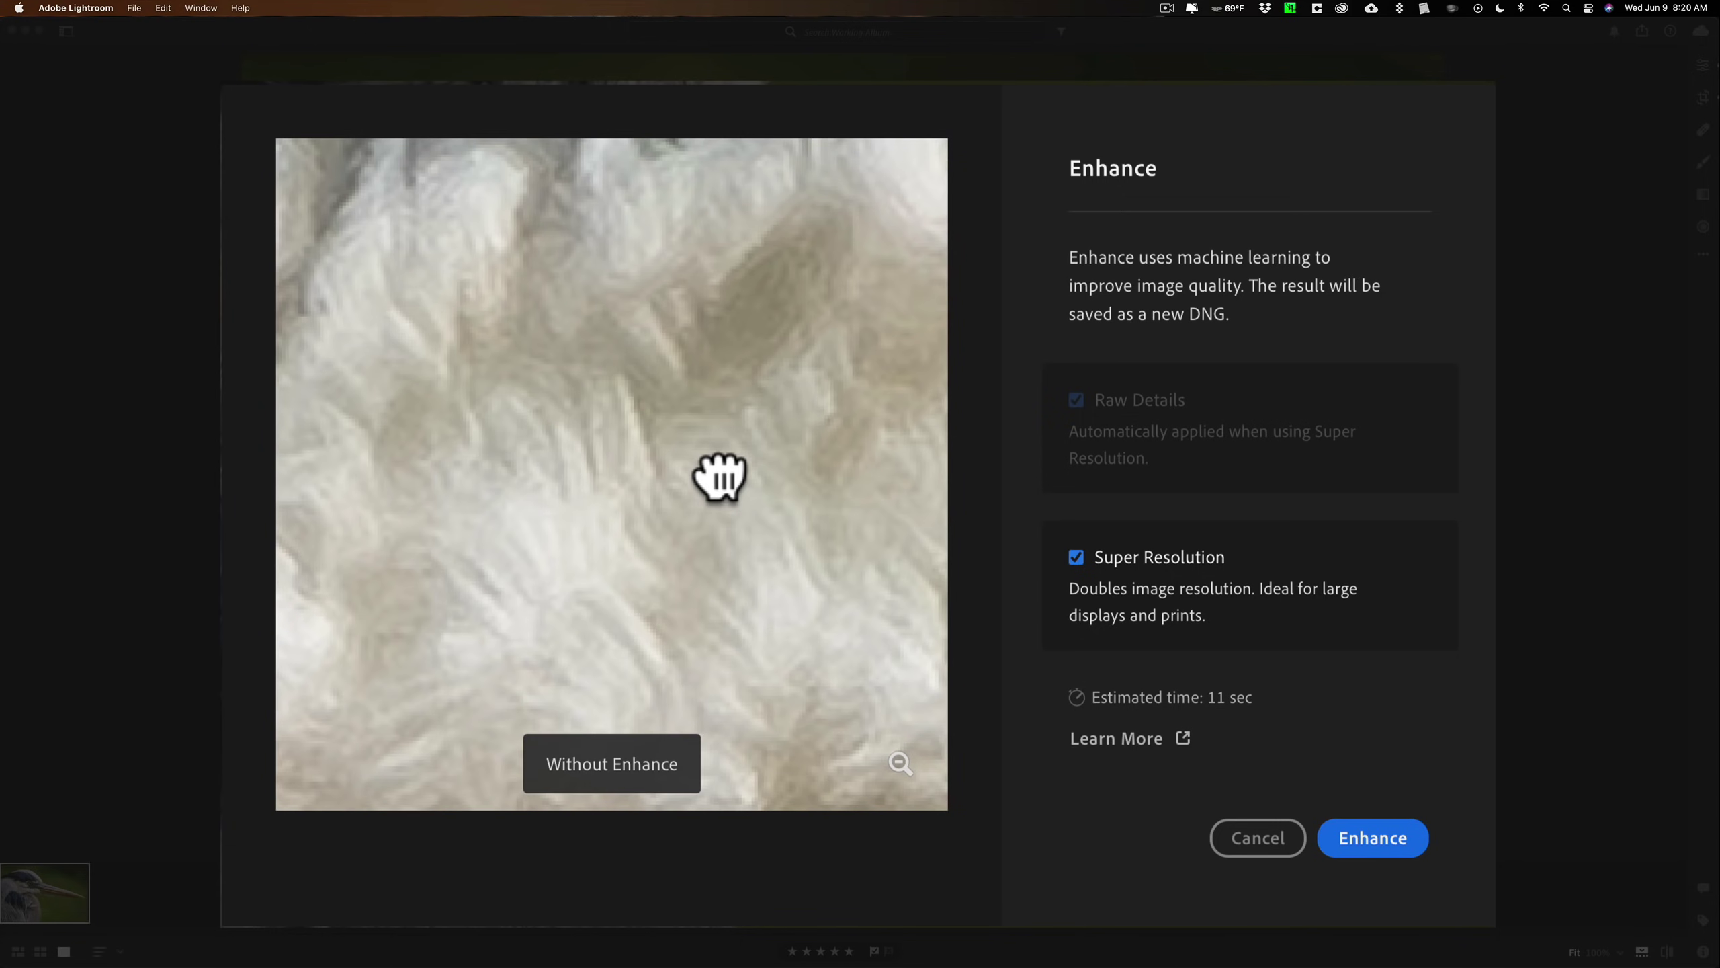
pyautogui.moveTo(719, 478); pyautogui.dragTo(714, 467)
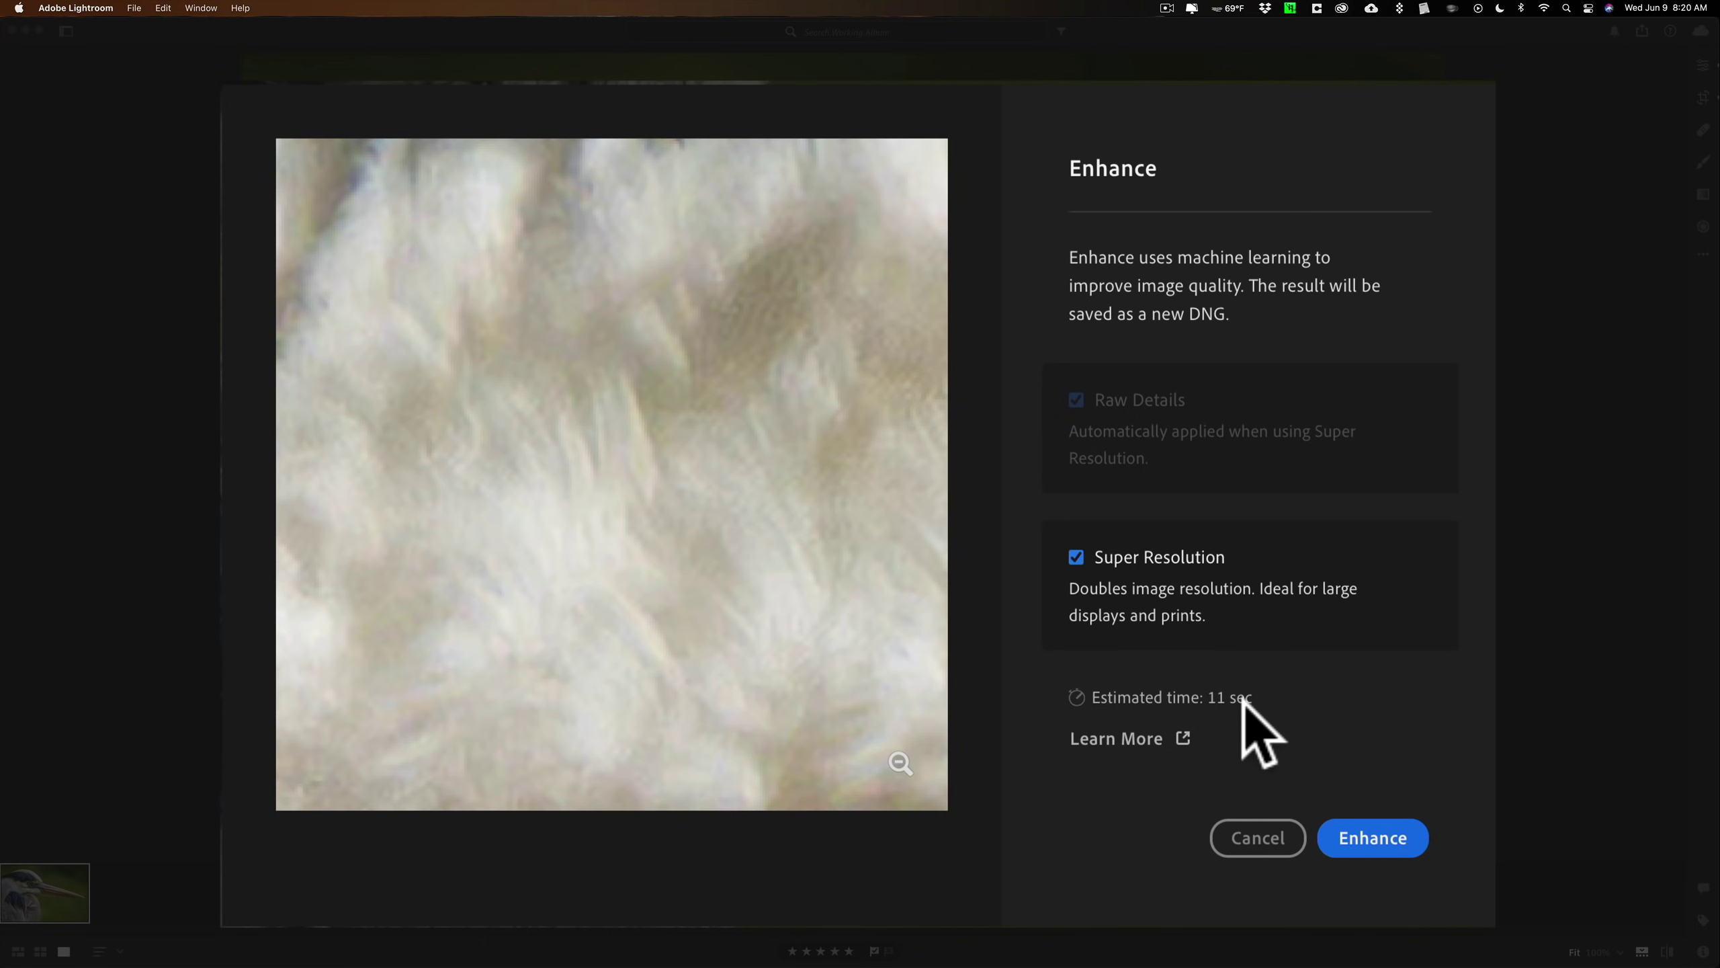
# Run Enhance to create the Super Resolution DNG, stacked with the original heron photo.
pyautogui.click(1375, 837)
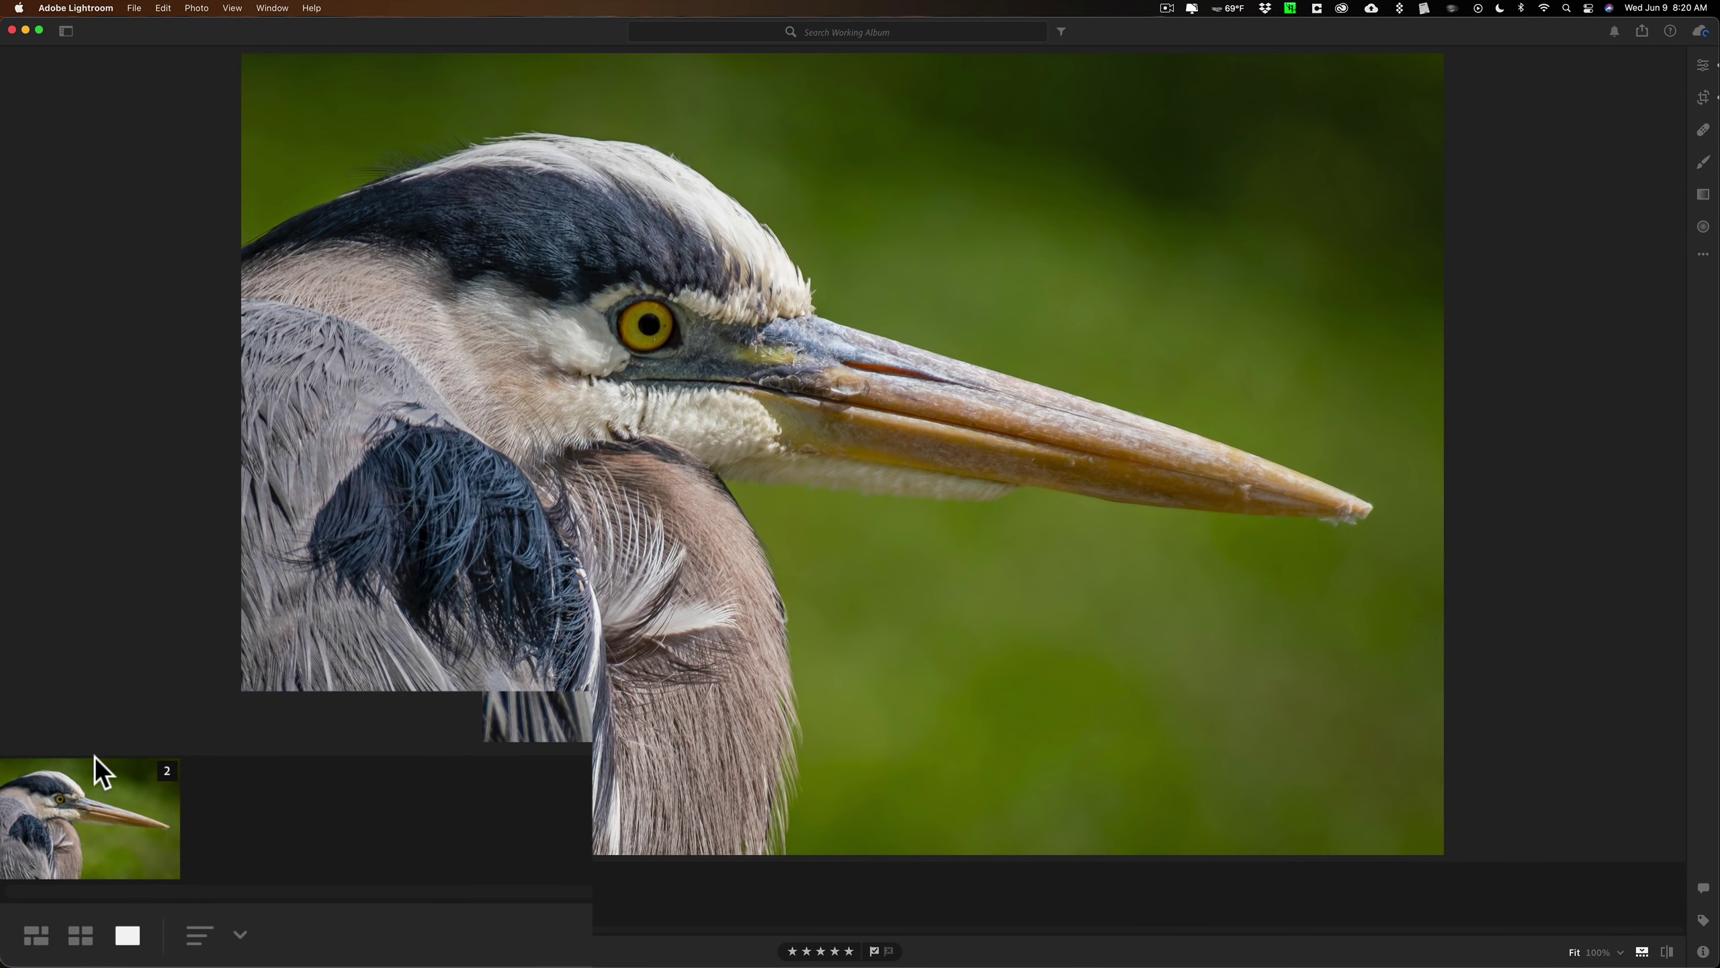
# Expand the heron stack and compare file info: 7419 x 4946 DNG versus 3710 x 2473 RAF.
pyautogui.click(168, 769)
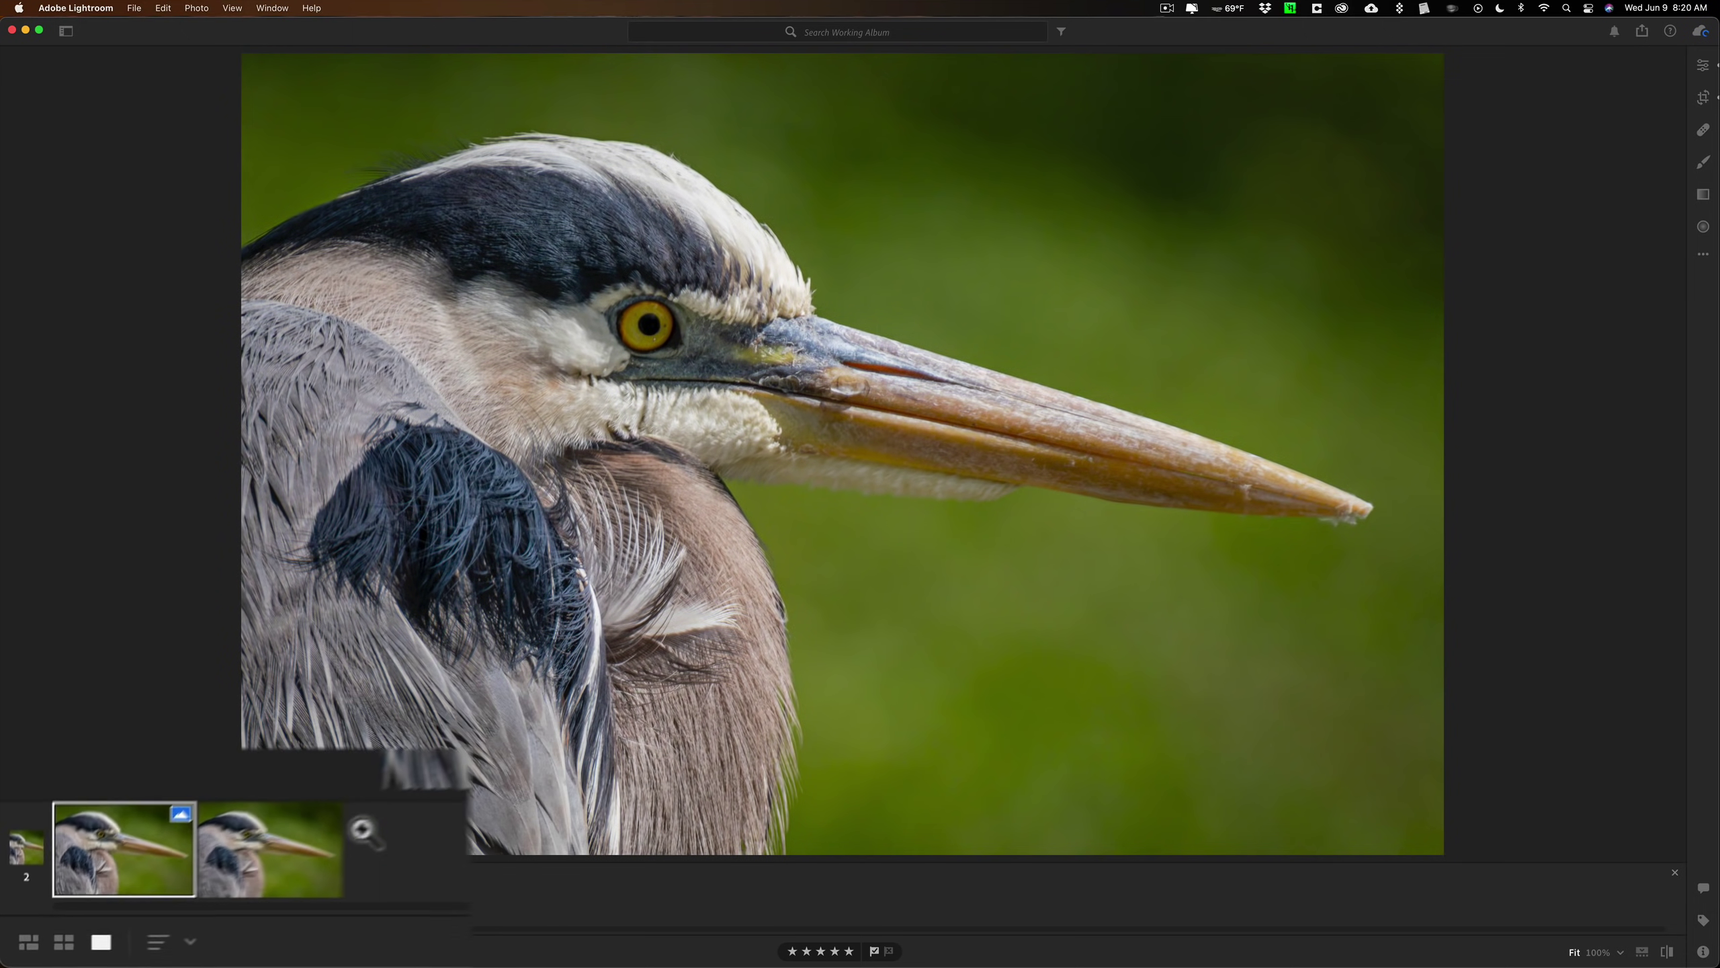
pyautogui.click(1703, 951)
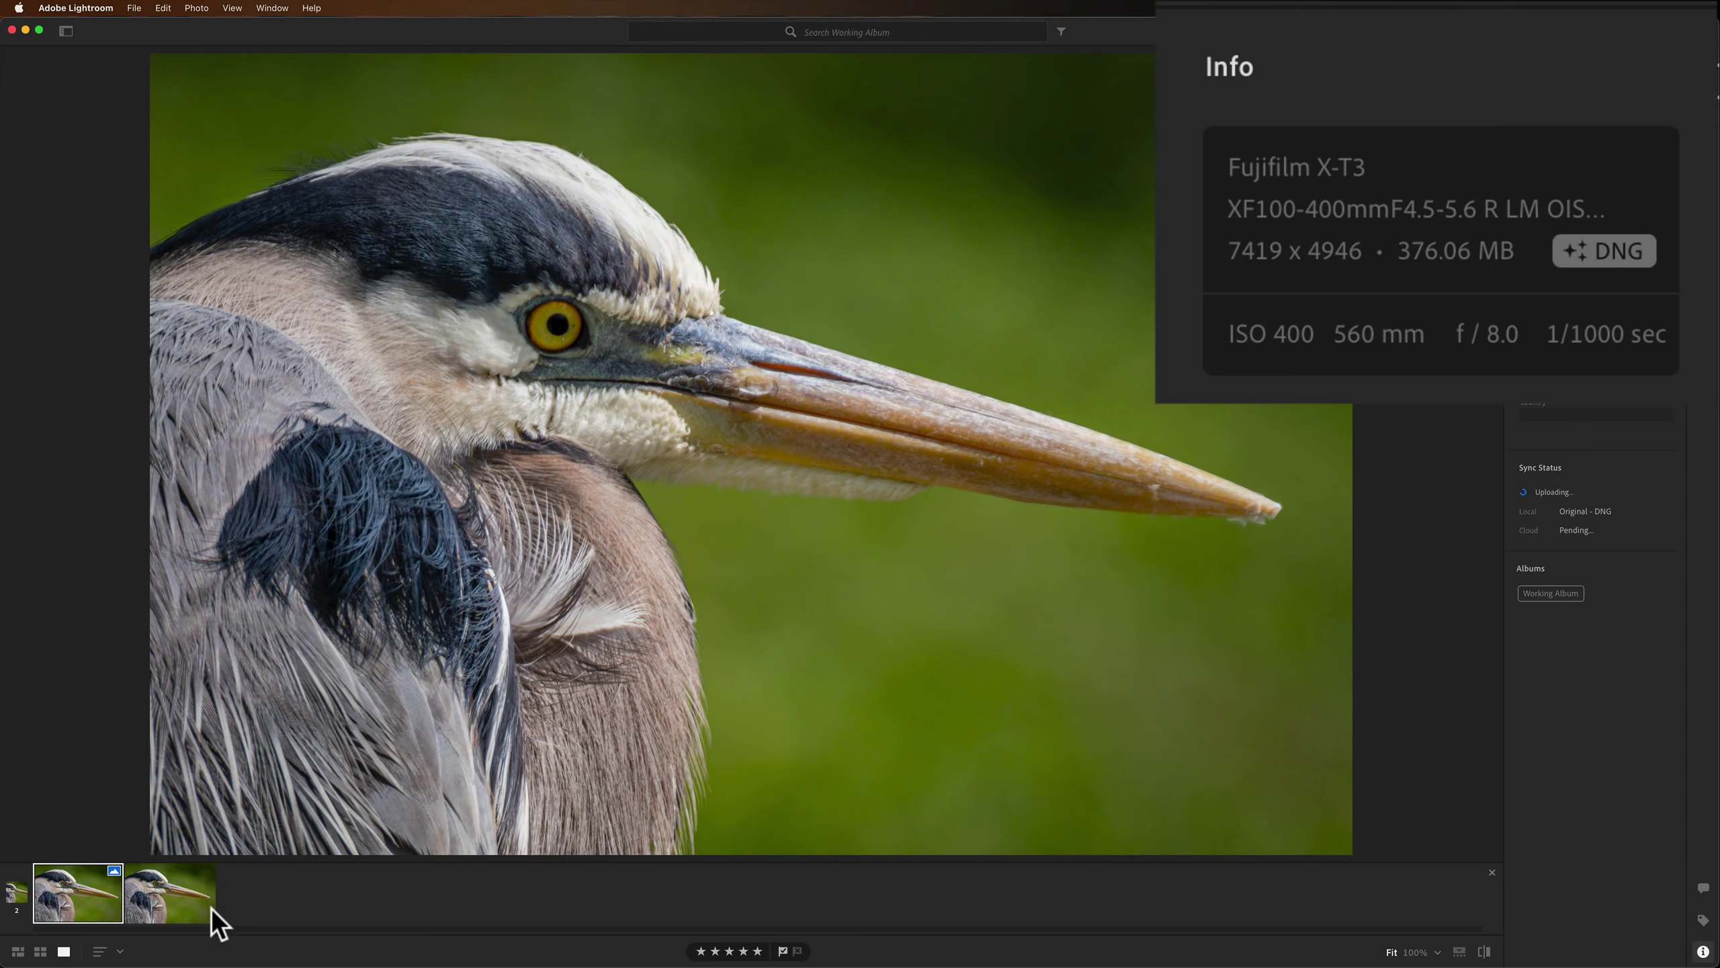
pyautogui.click(164, 901)
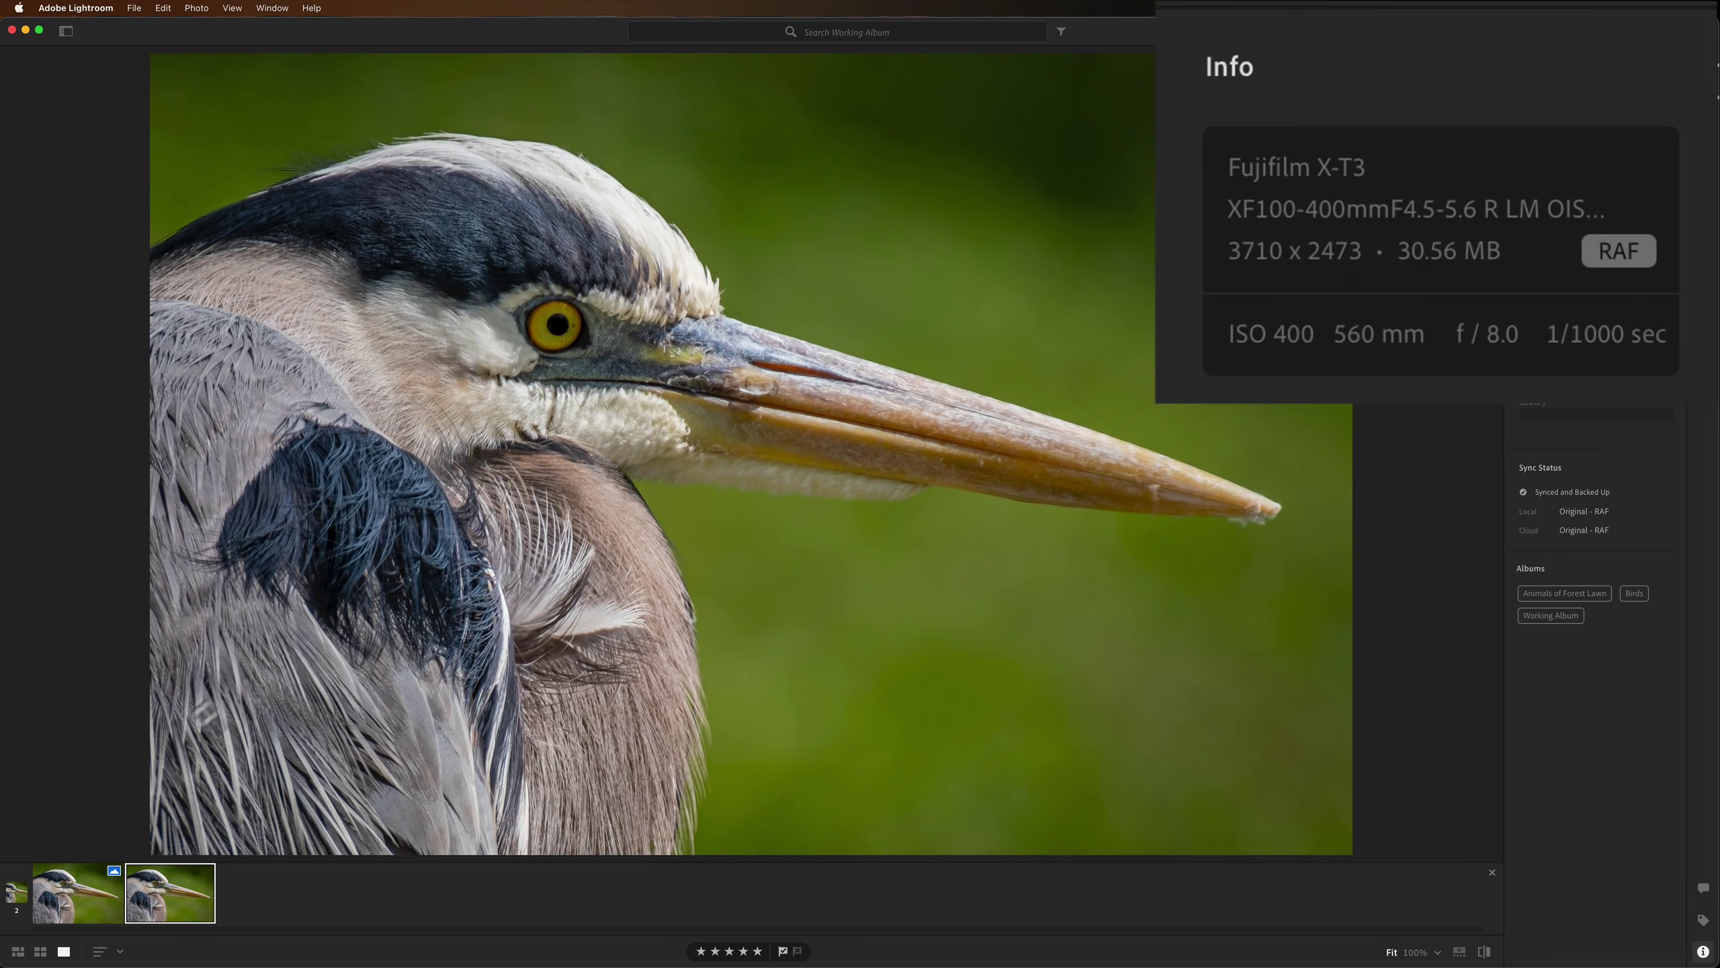
pyautogui.click(76, 899)
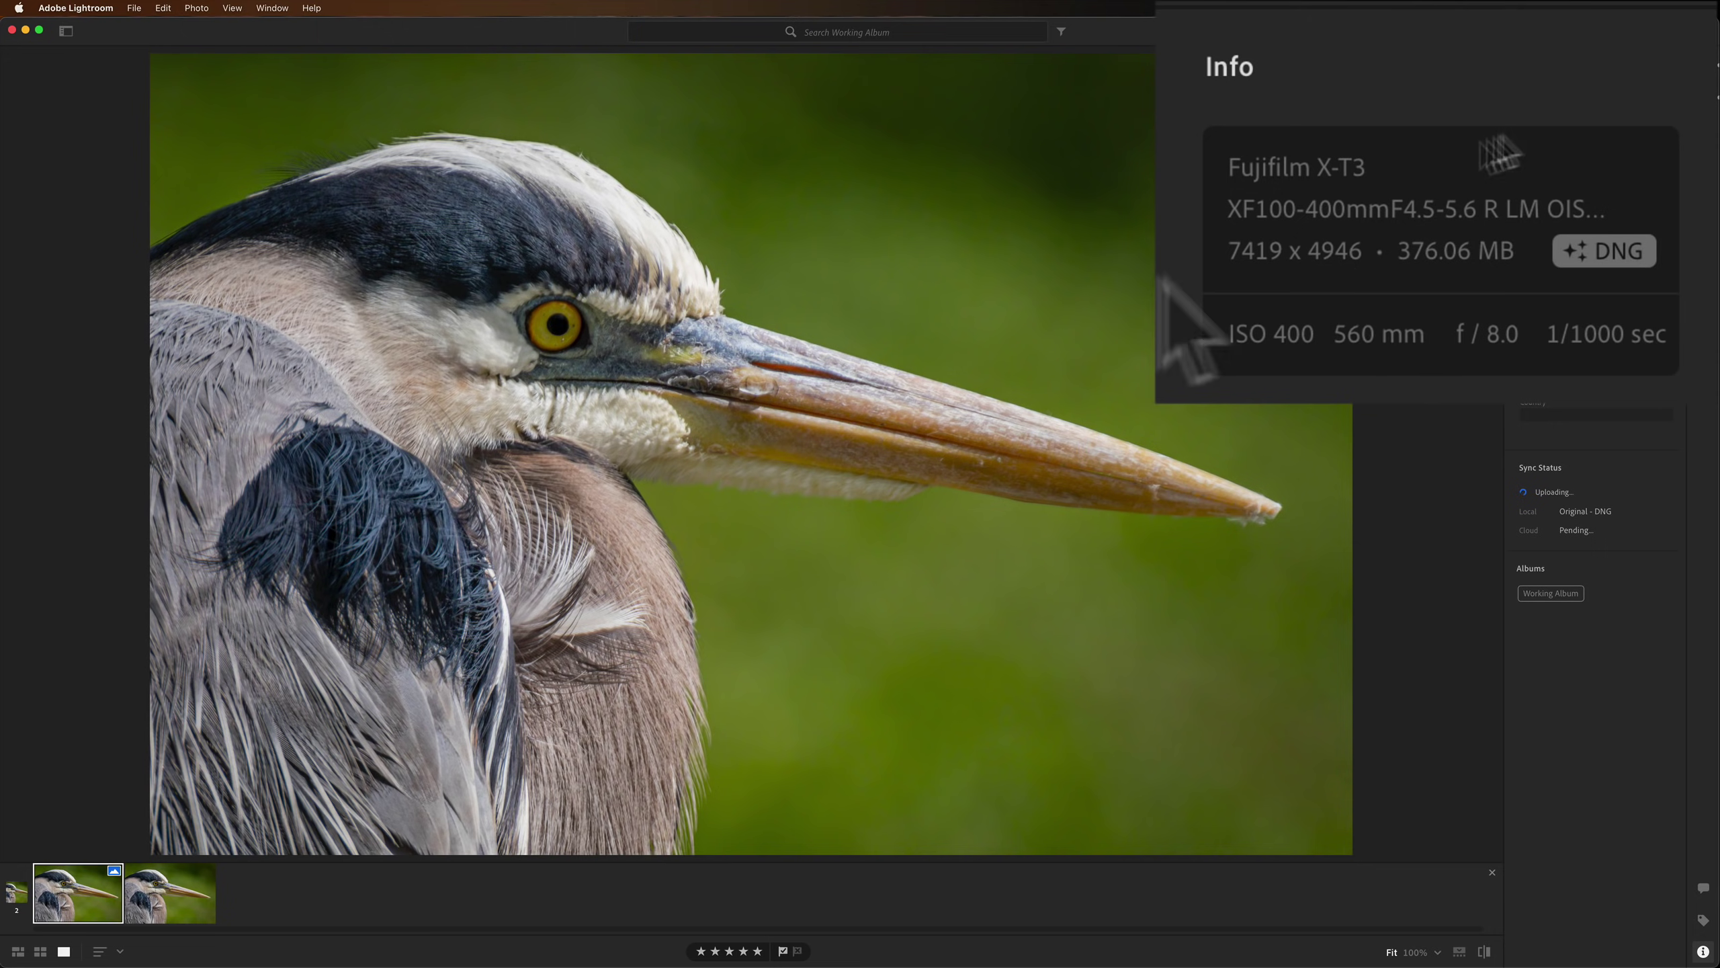
pyautogui.click(175, 893)
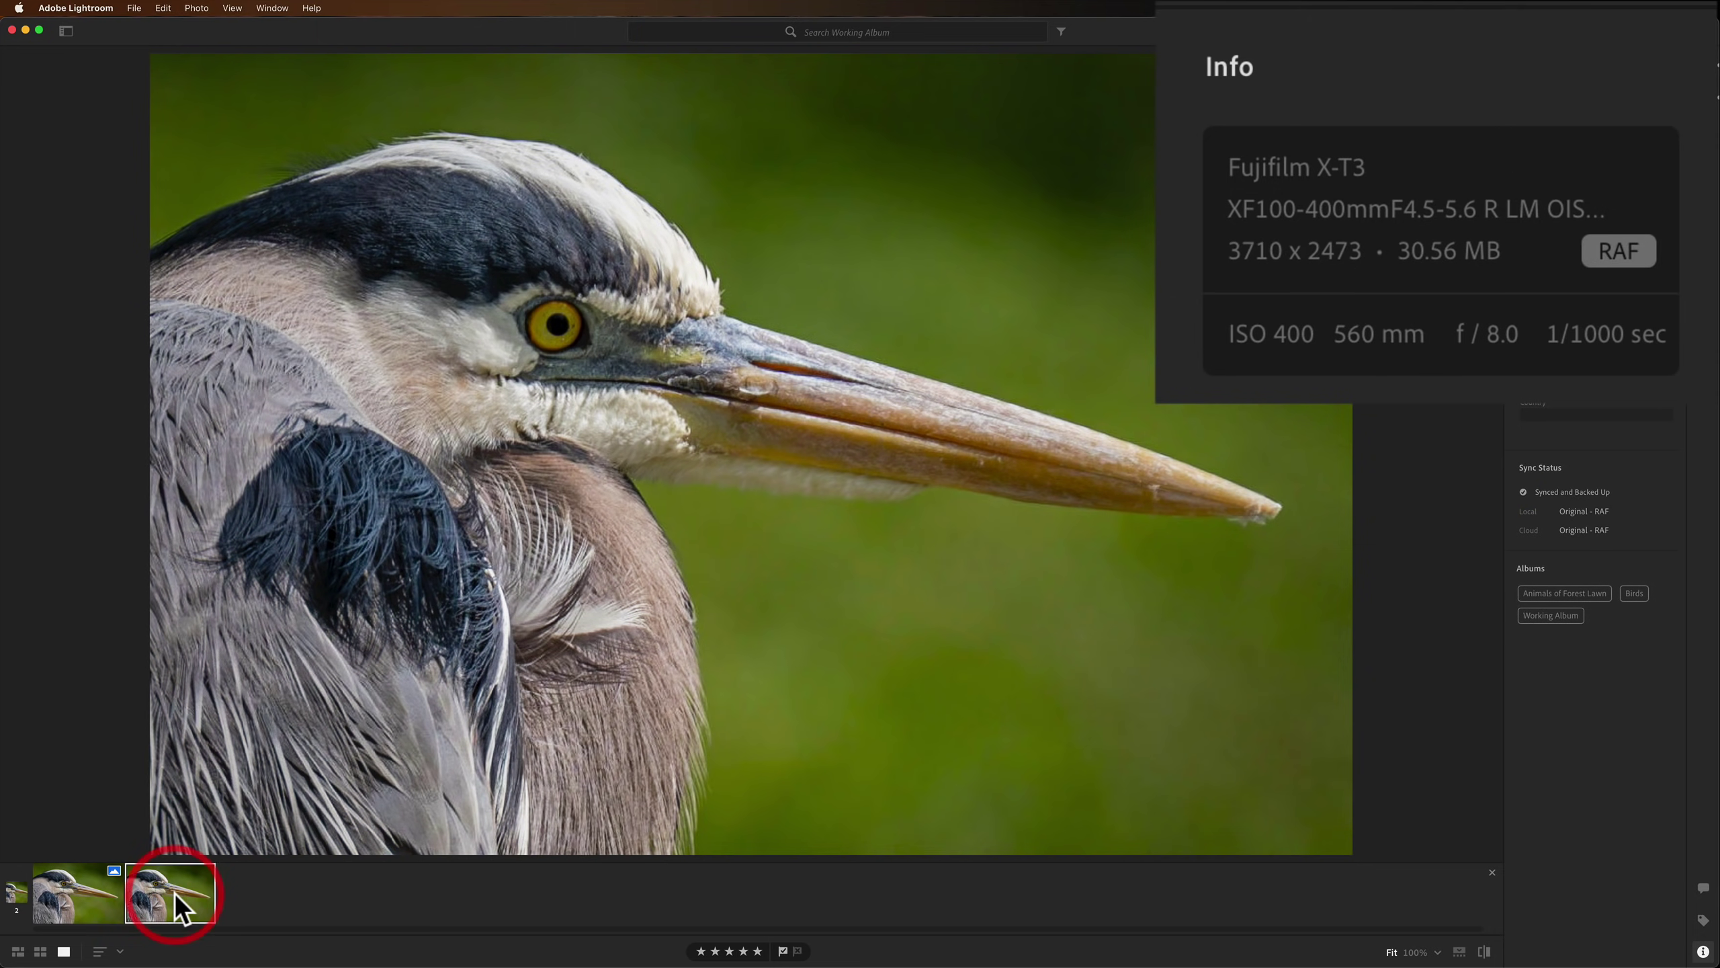
pyautogui.click(79, 890)
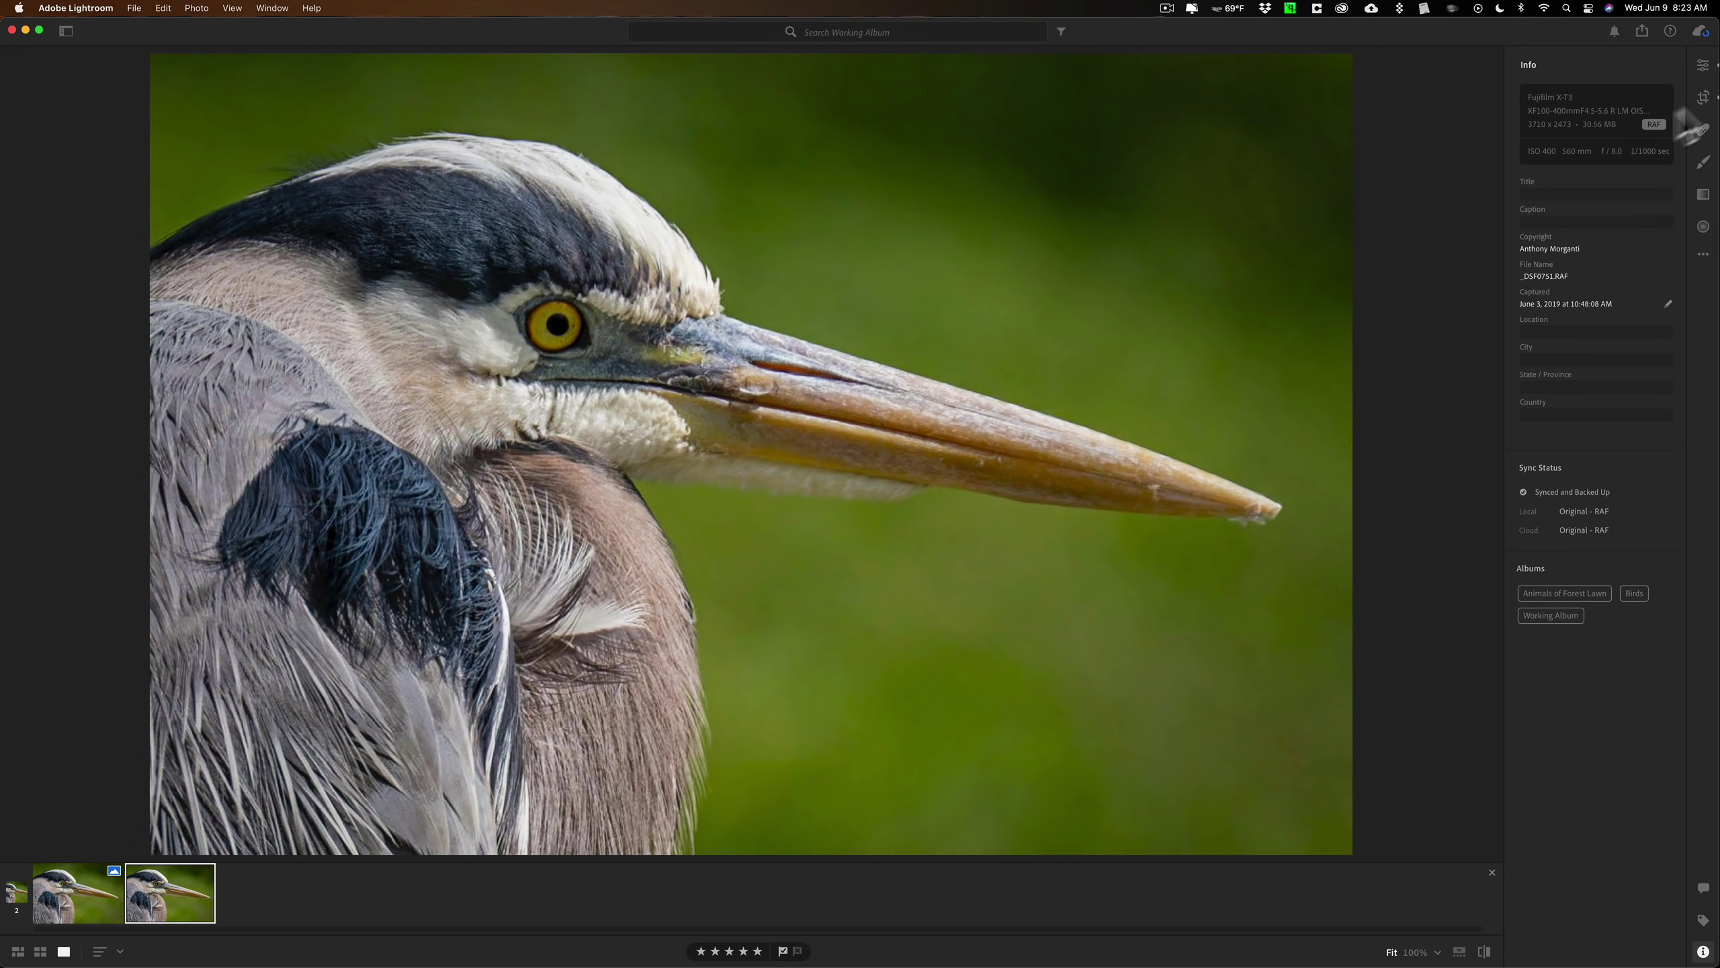
# Briefly open and close the crop settings, then display the enhanced heron DNG from the filmstrip.
pyautogui.click(1703, 97)
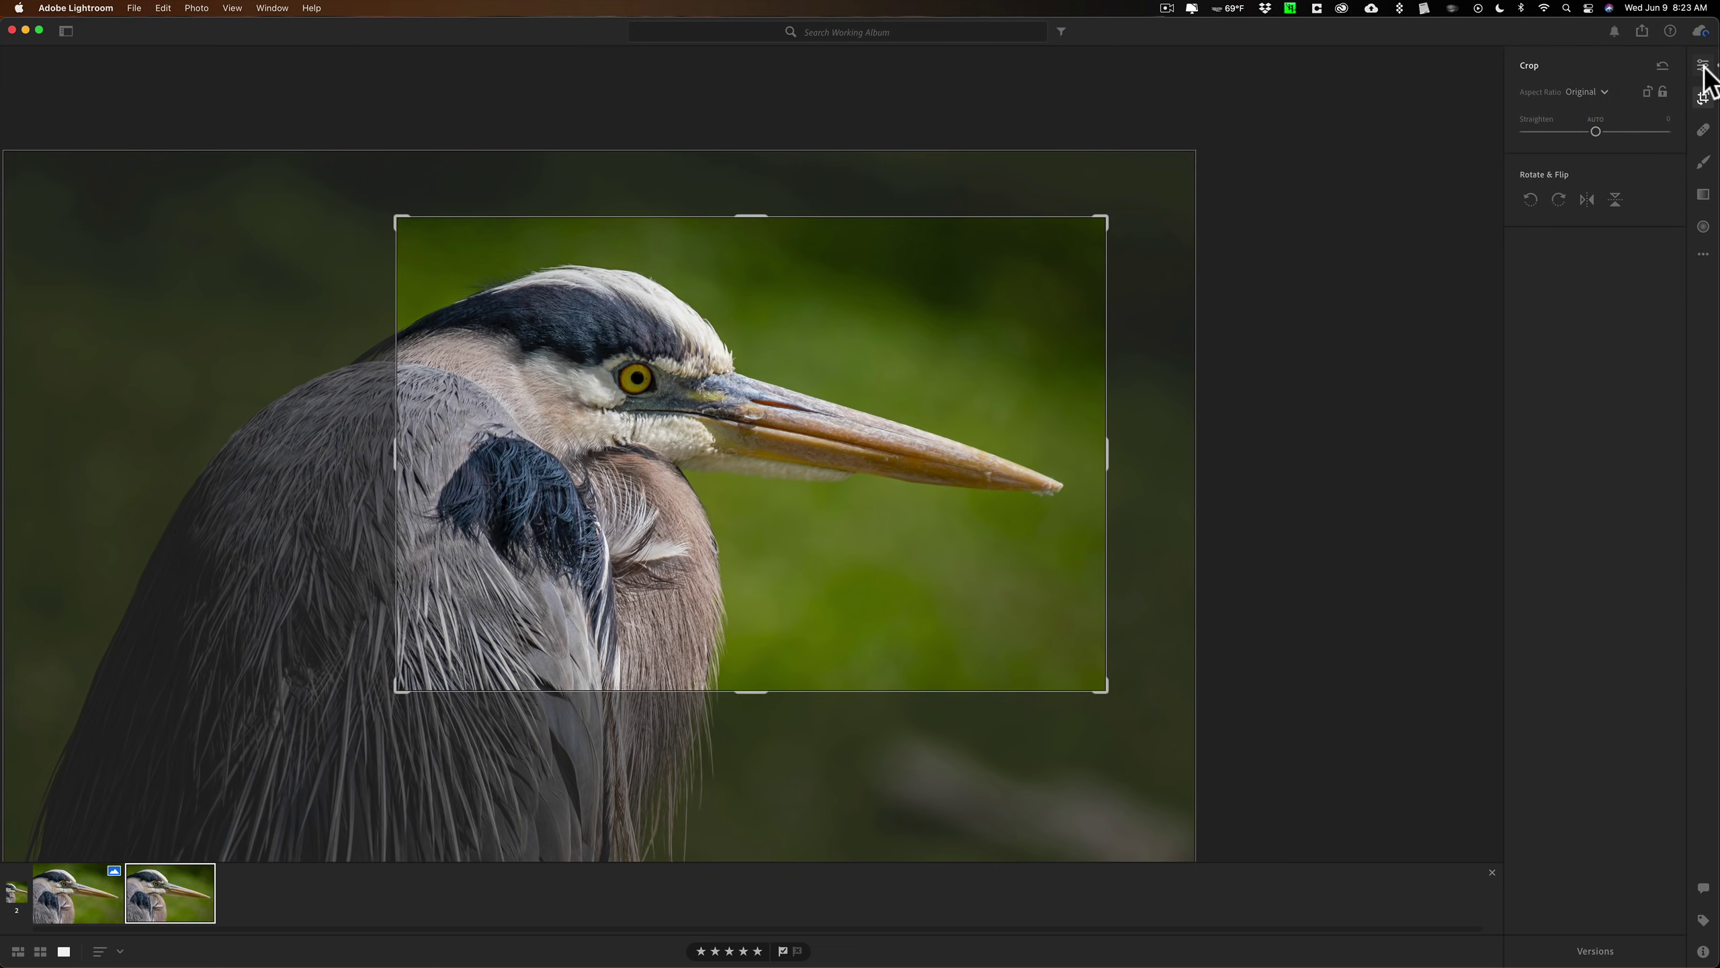
pyautogui.click(1704, 97)
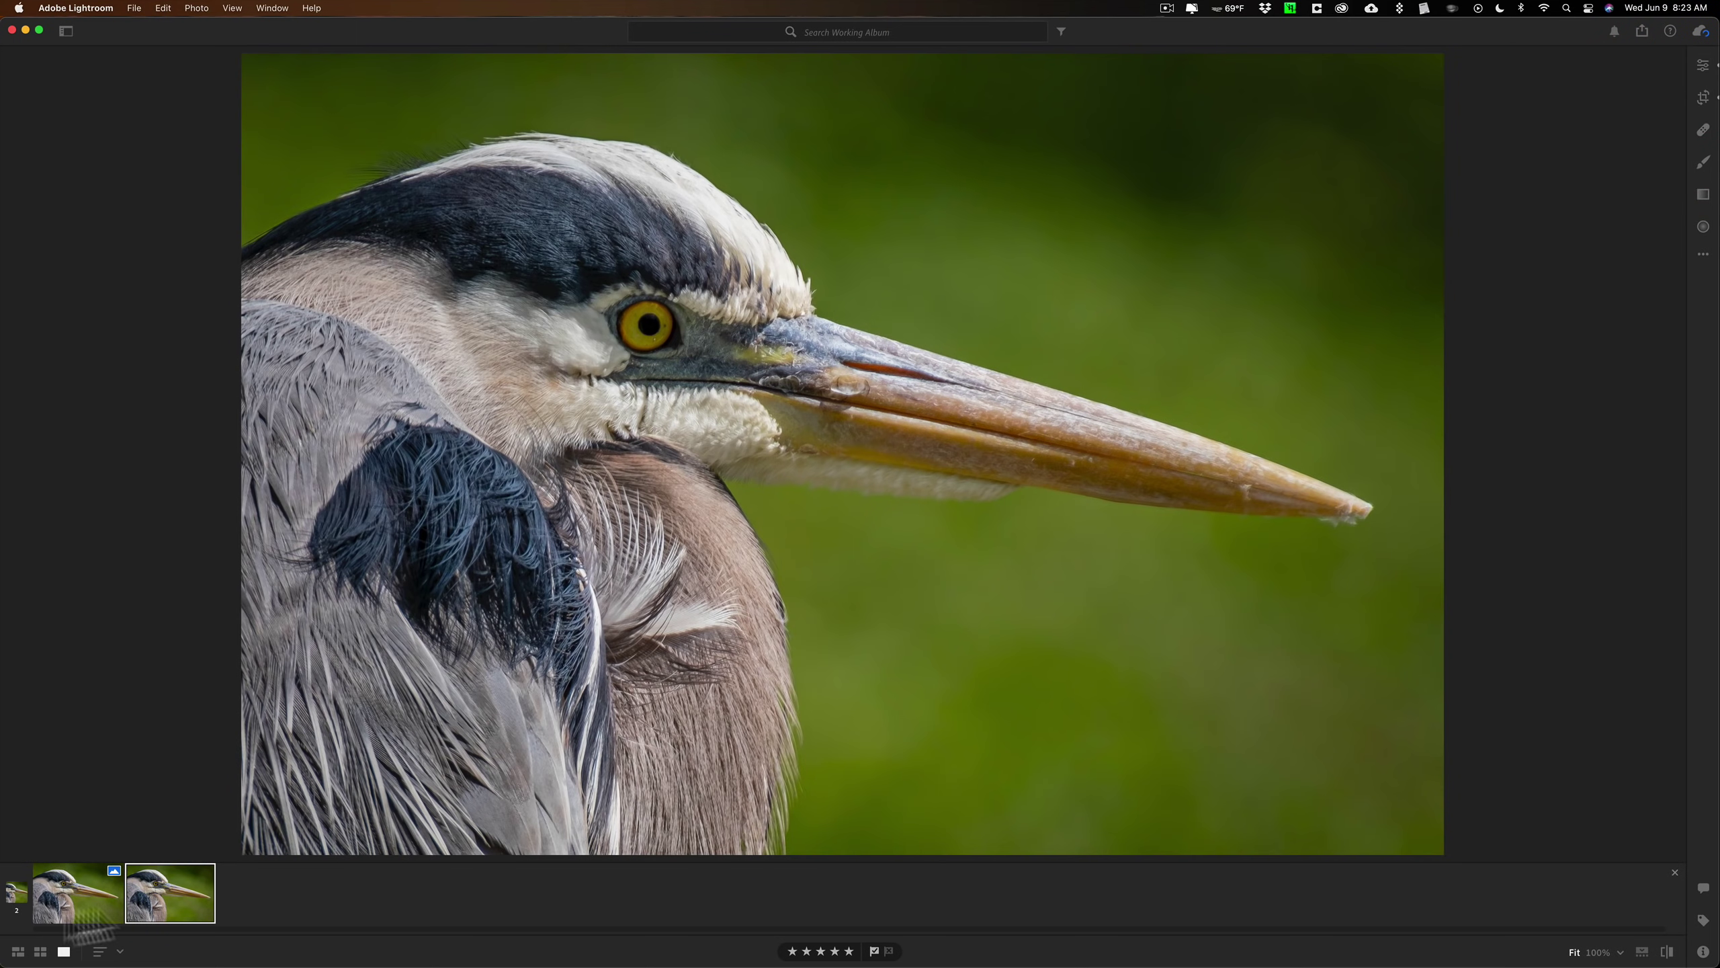
pyautogui.click(87, 905)
pyautogui.click(86, 904)
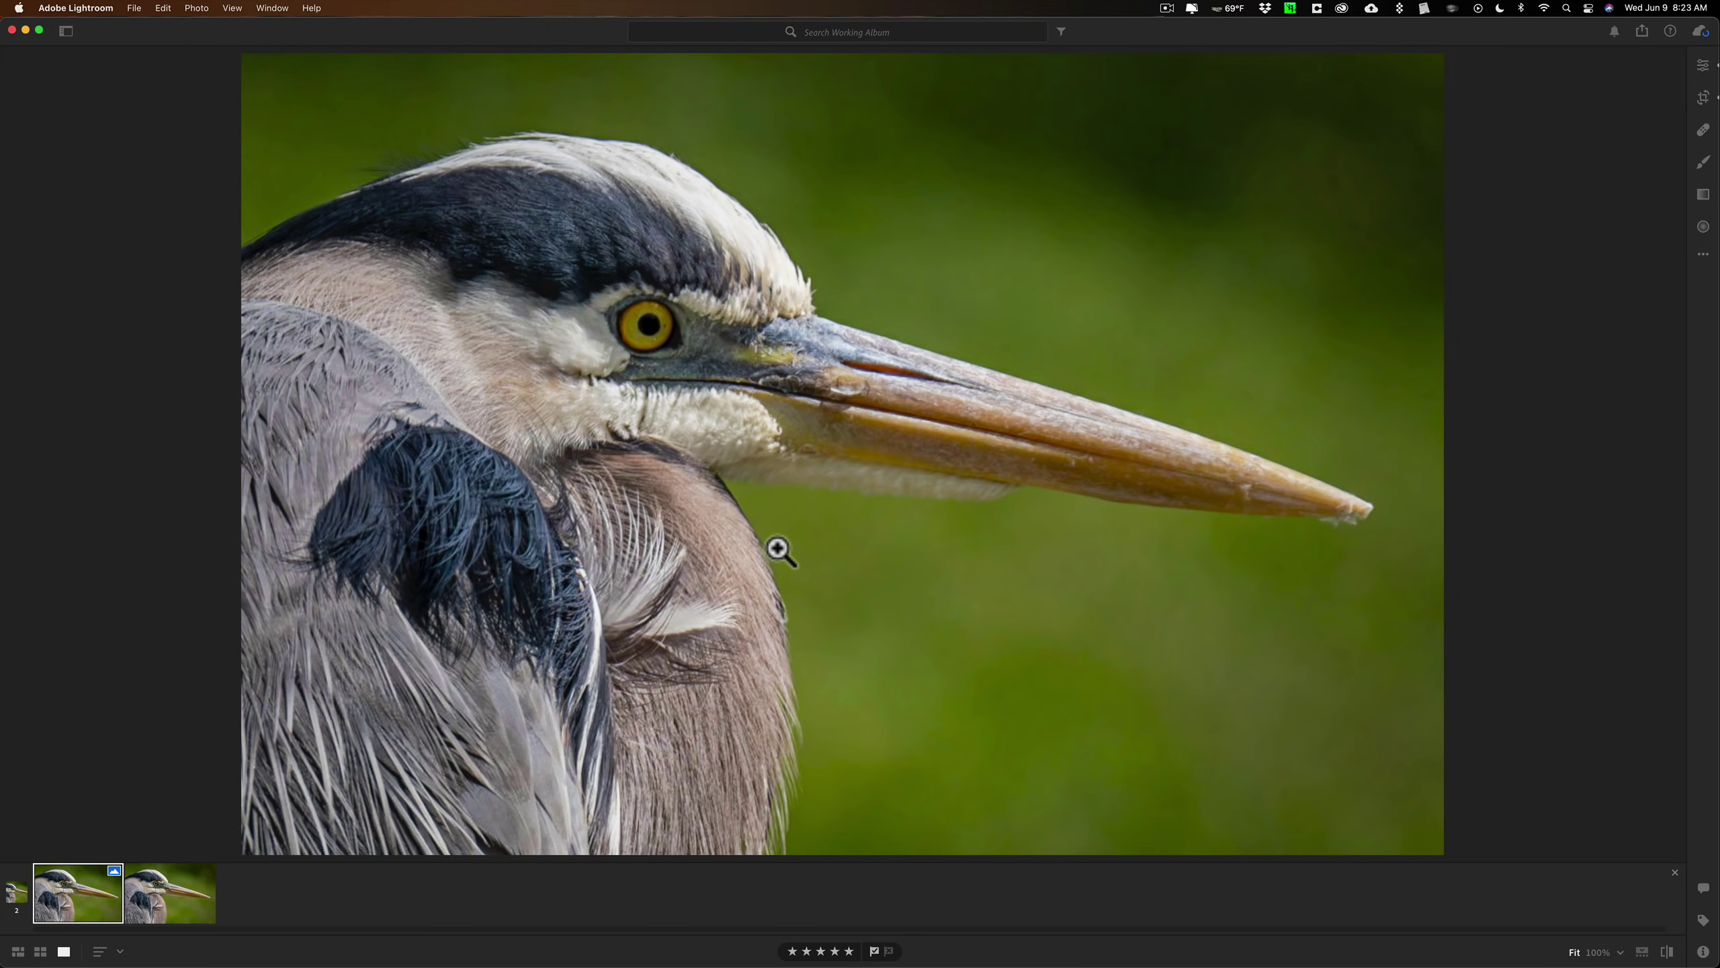